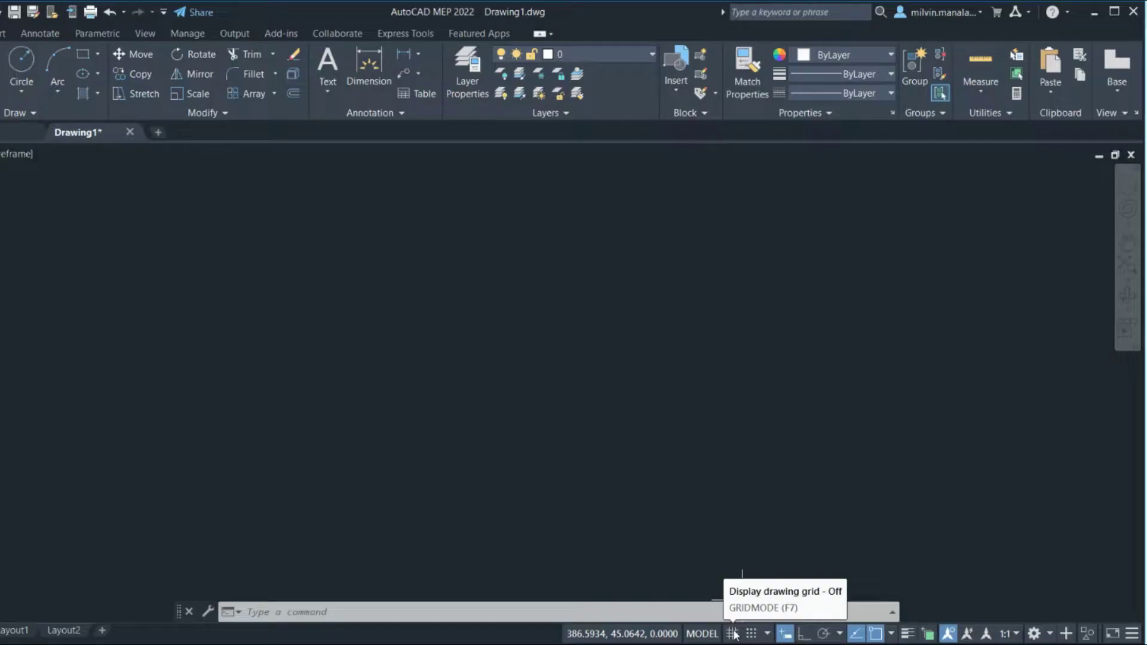
# Turn on the drawing grid and Ortho mode.
pyautogui.click(469, 355)
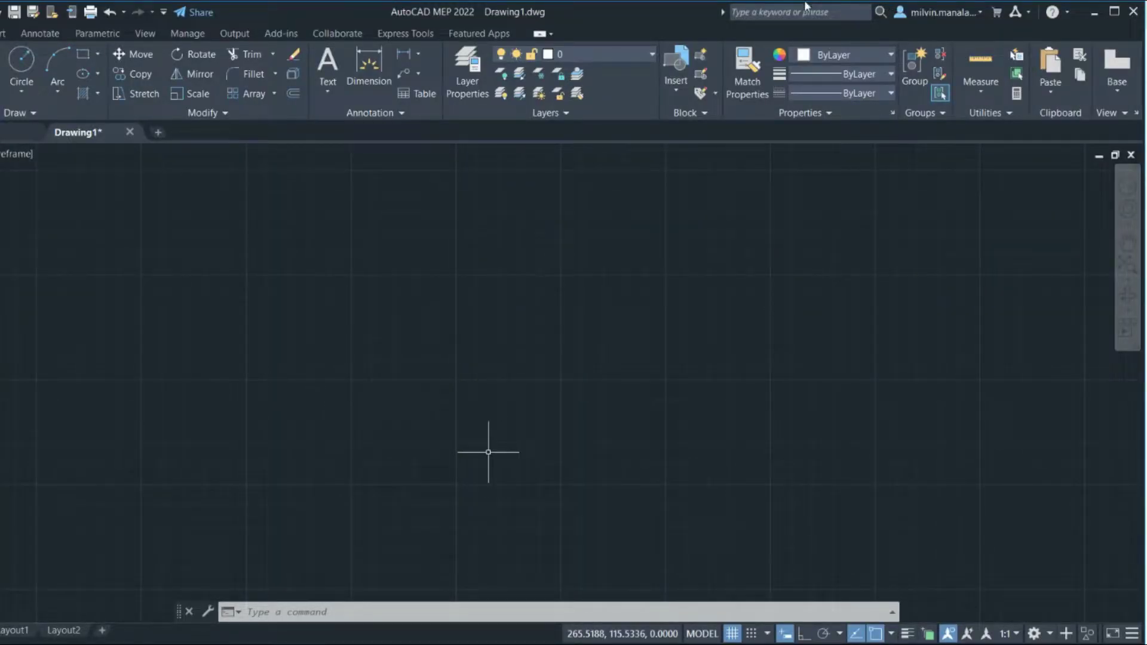
pyautogui.press('F8')
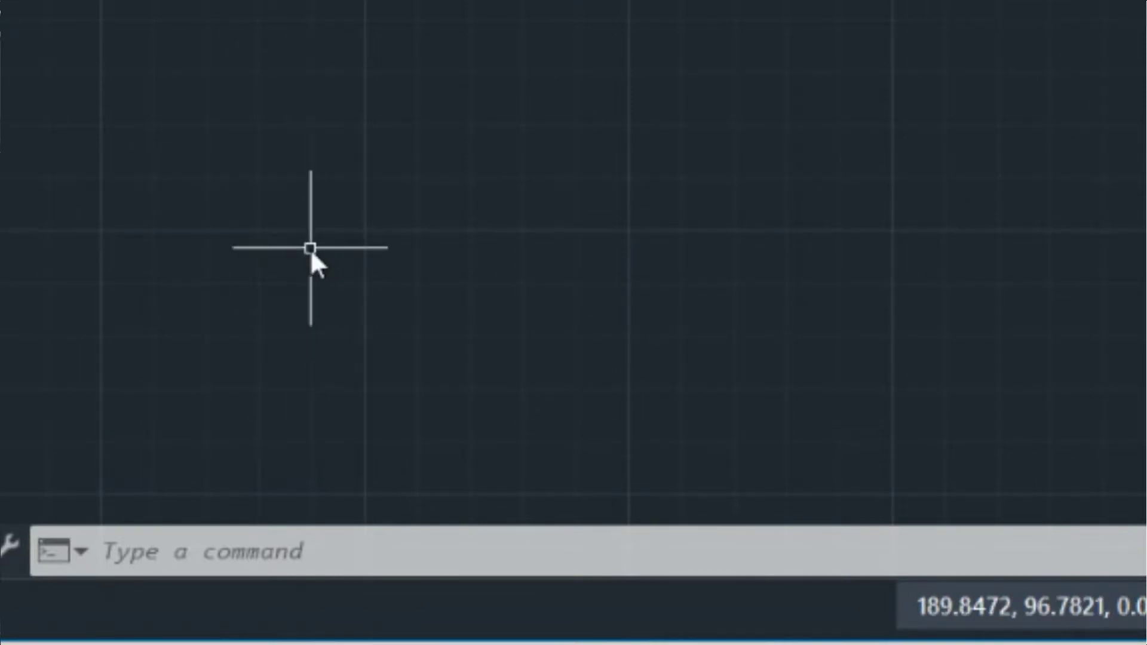
# Draw a vertical line about 108 units long downwards with the Line command, toggling Ortho off and back on before placing its endpoint.
pyautogui.write('1')
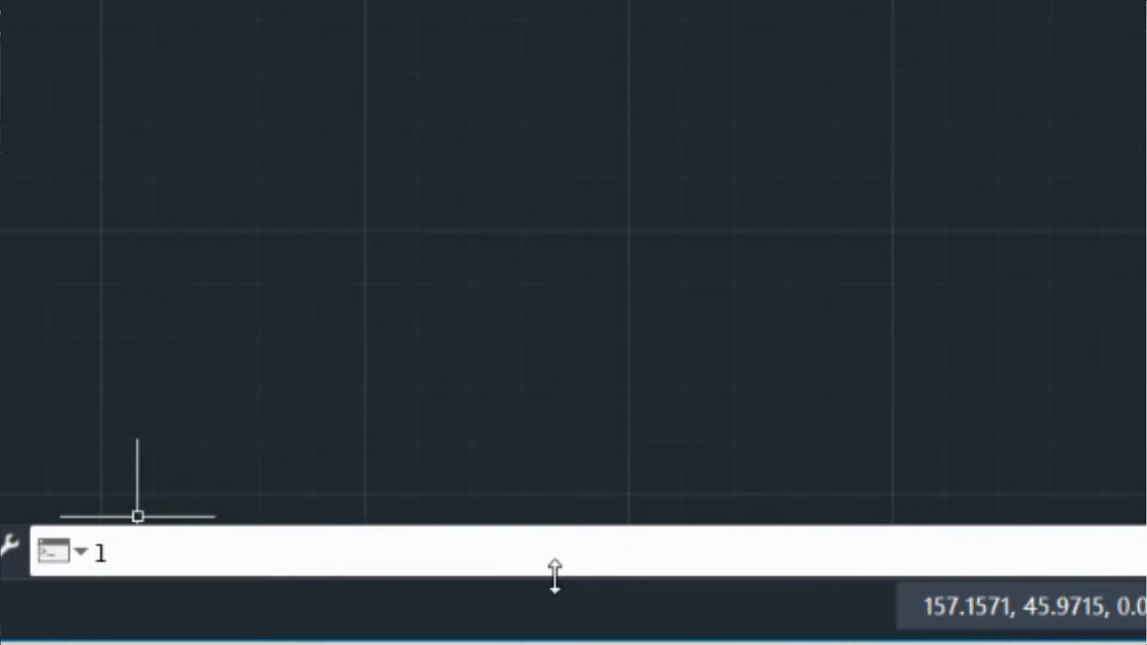
pyautogui.write('L')
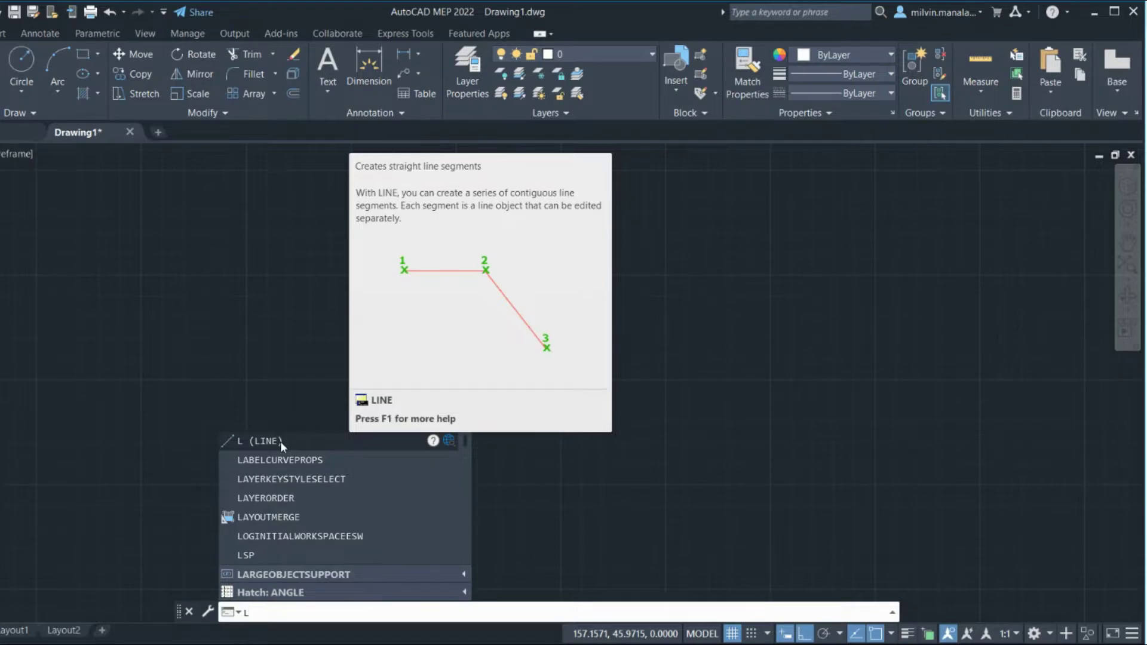
pyautogui.press('Return')
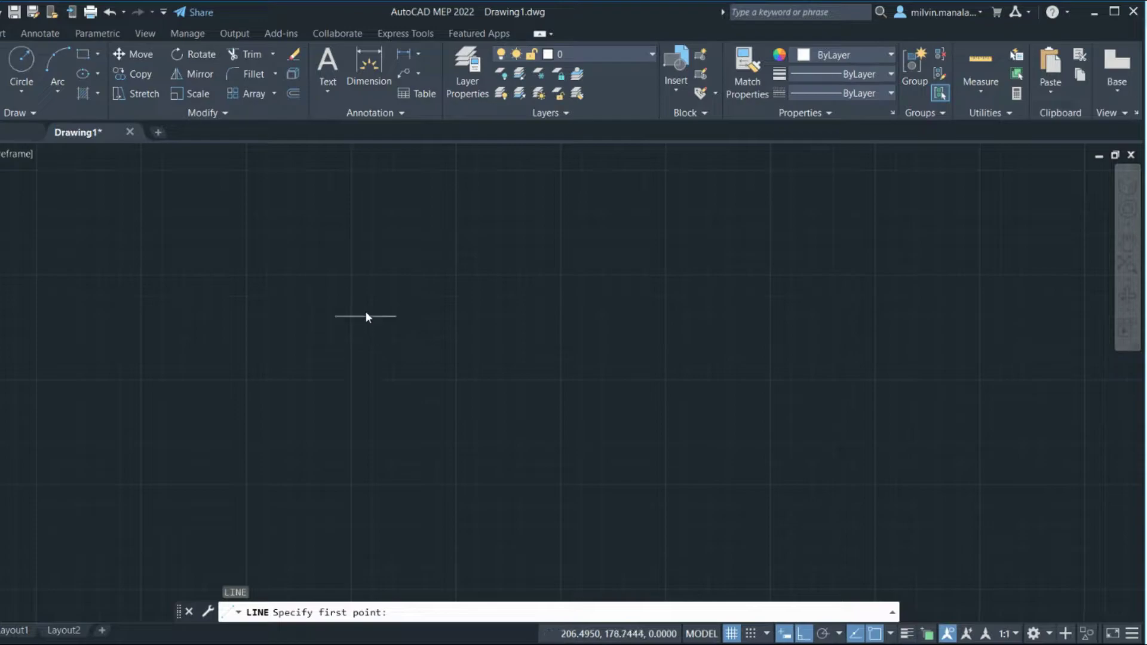
pyautogui.click(356, 273)
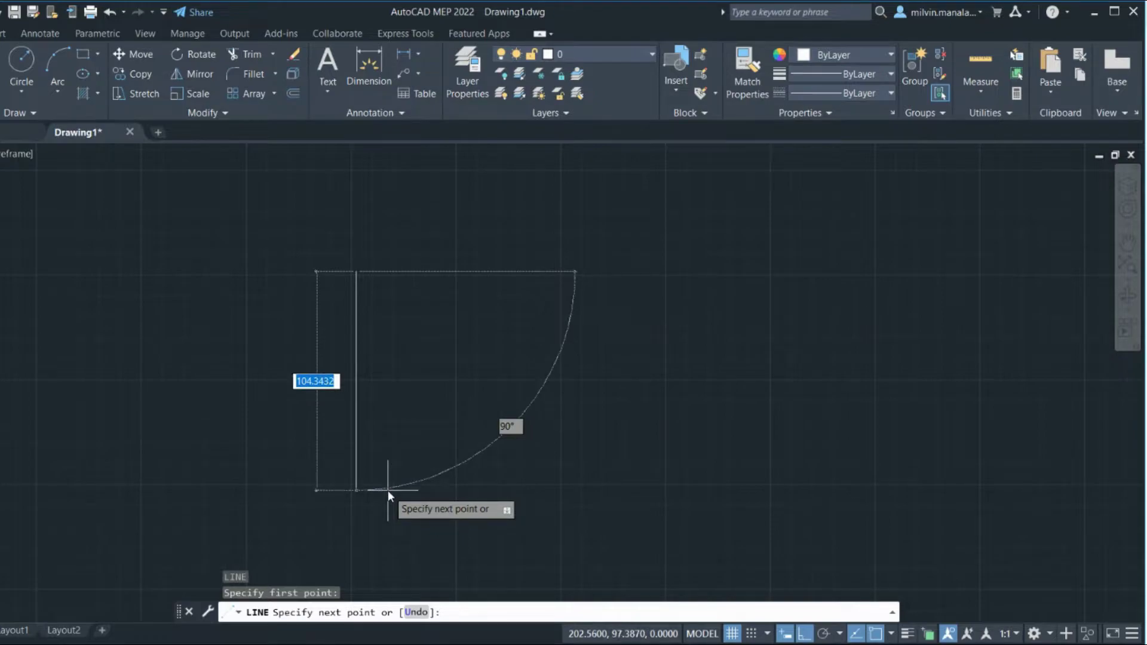
pyautogui.press('F8')
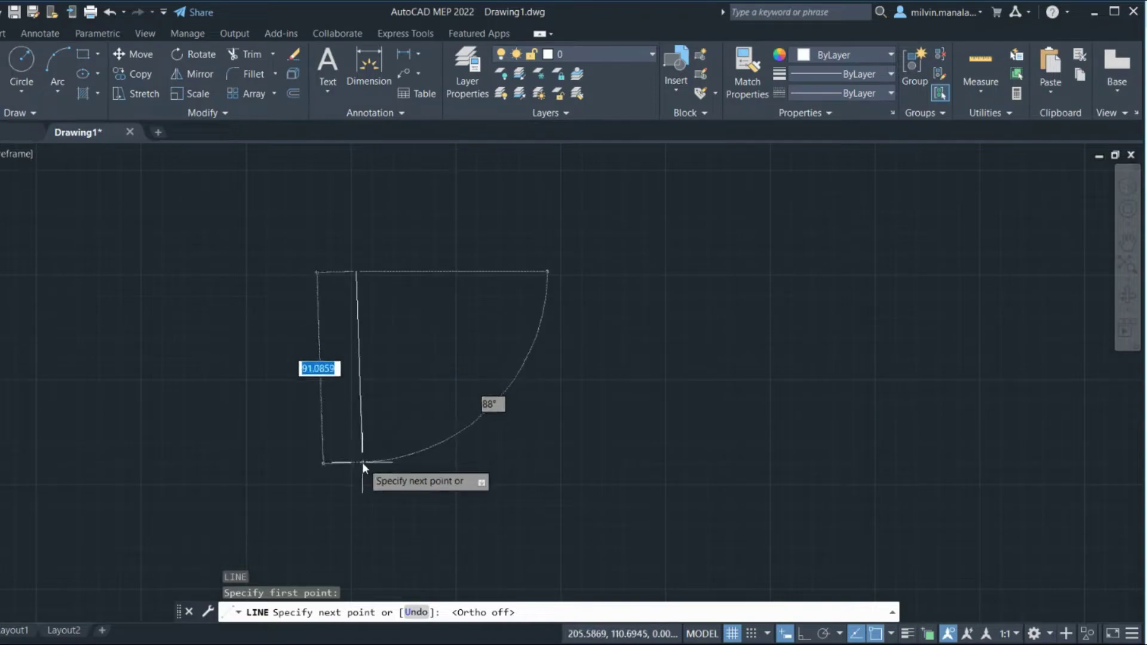
pyautogui.press('F8')
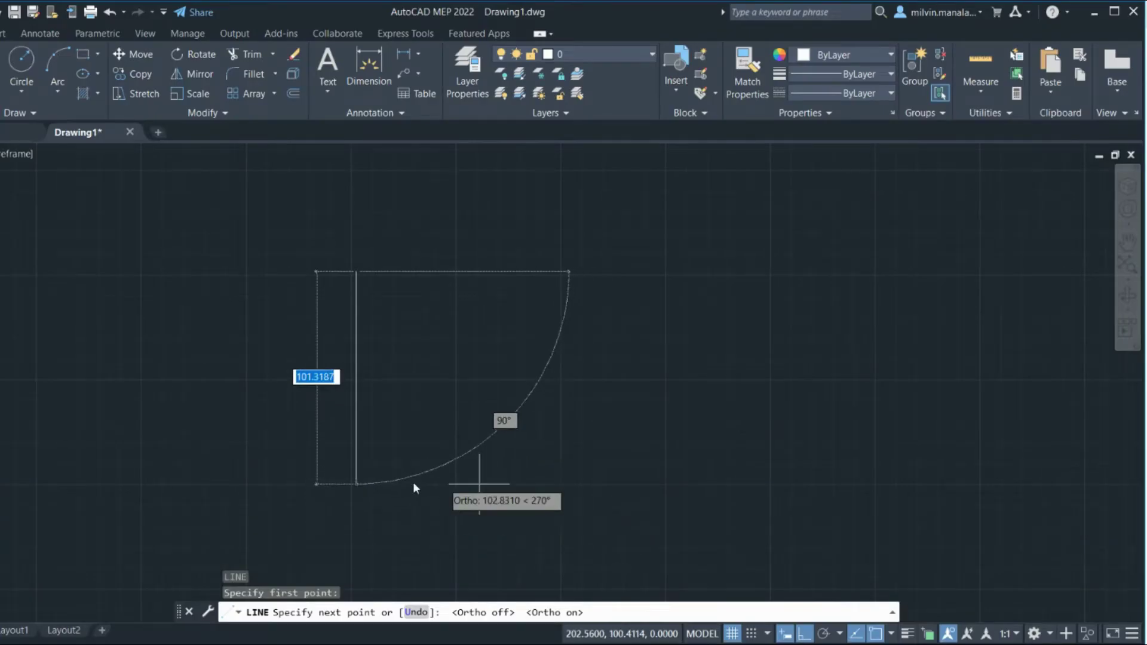
pyautogui.click(383, 497)
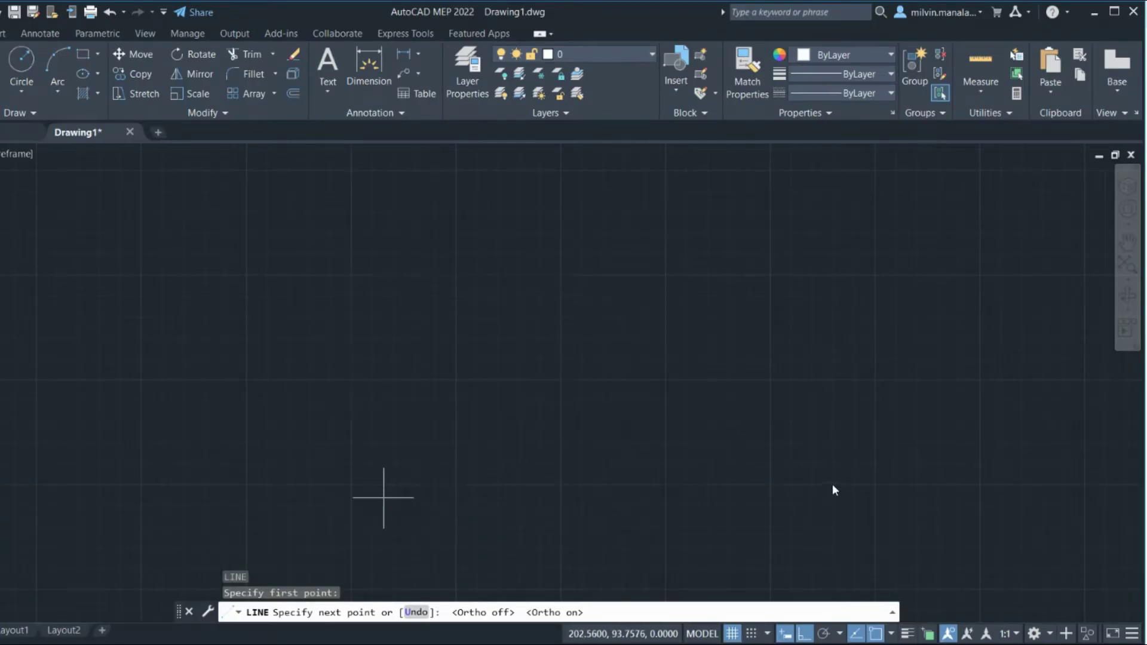
# Continue the line with six alternating horizontal and vertical segments that form overlapping rectangular outlines.
pyautogui.click(894, 483)
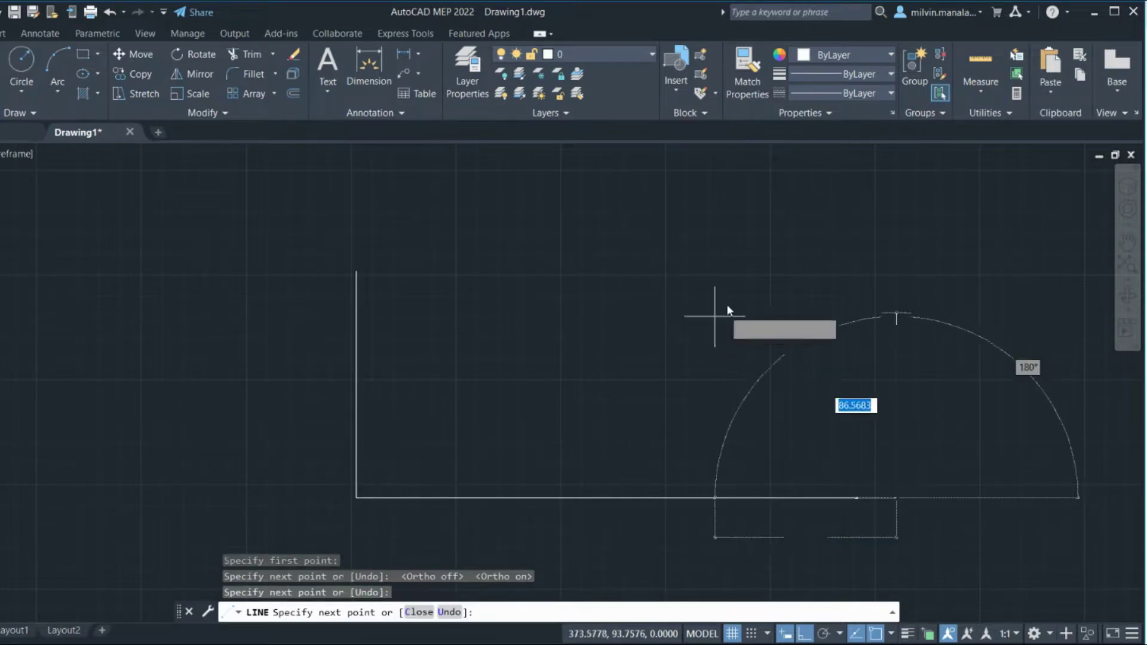
pyautogui.click(722, 259)
pyautogui.click(161, 251)
pyautogui.click(263, 371)
pyautogui.click(726, 398)
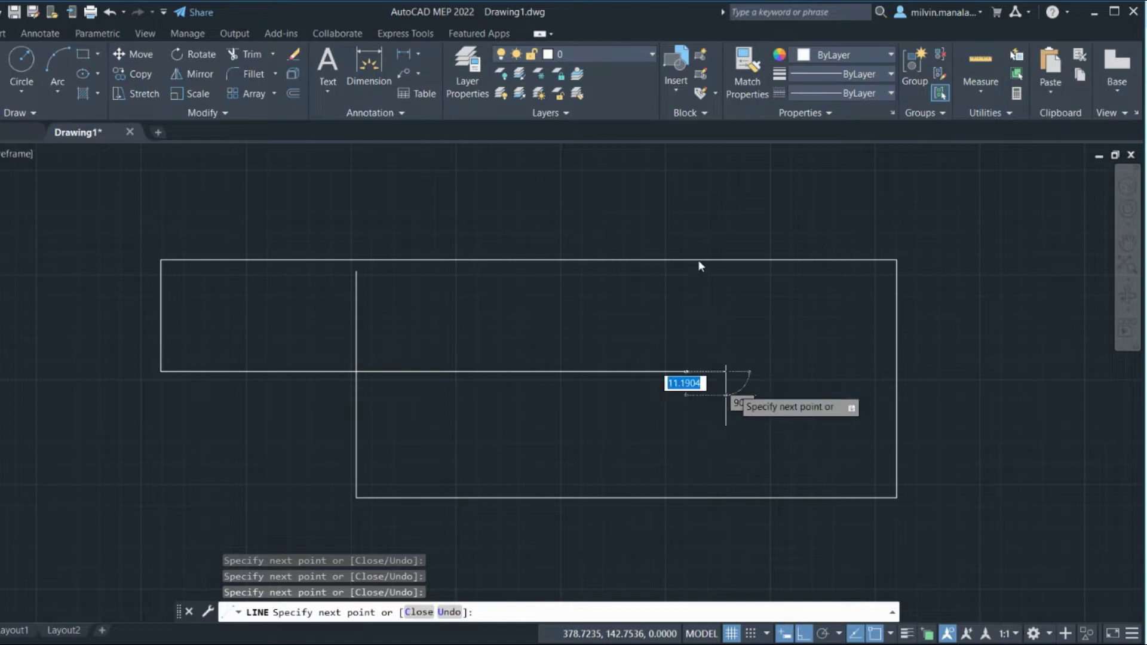
pyautogui.click(711, 174)
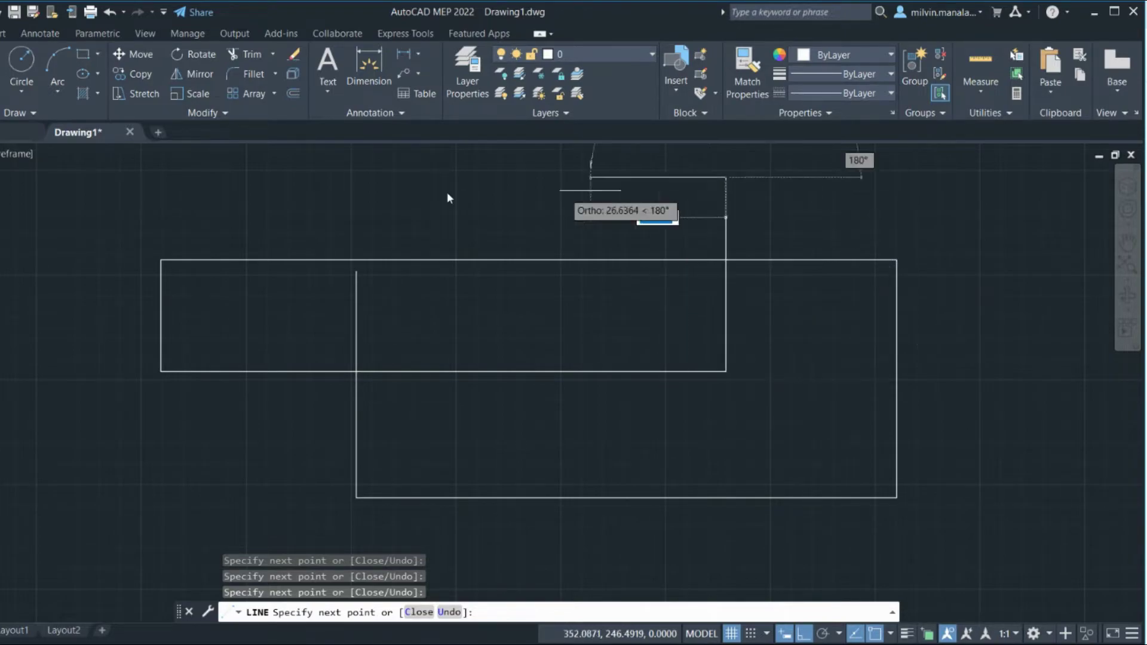
# Extend the line chain with further horizontal and vertical segments, including a small step inside the lower part of the outlines.
pyautogui.click(311, 350)
pyautogui.click(427, 455)
pyautogui.click(637, 335)
pyautogui.click(471, 292)
pyautogui.click(505, 408)
pyautogui.click(801, 414)
# Add diagonal segments snapped to existing corners, return to the first vertical line's upper endpoint, and end the Line command.
pyautogui.click(897, 261)
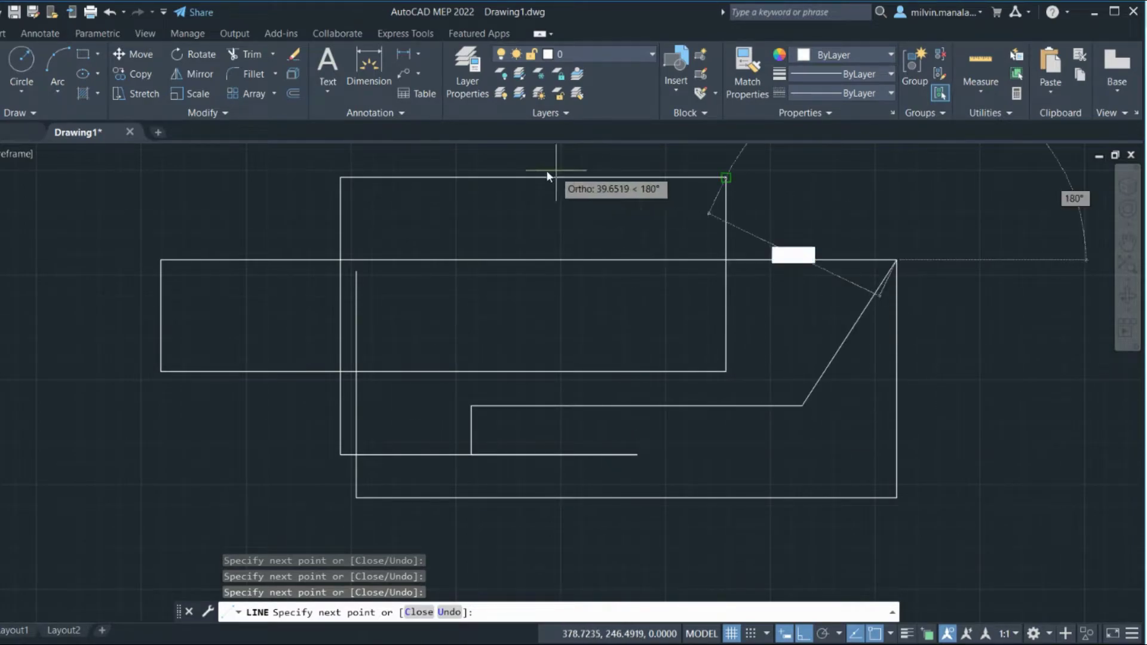
pyautogui.click(340, 177)
pyautogui.click(357, 271)
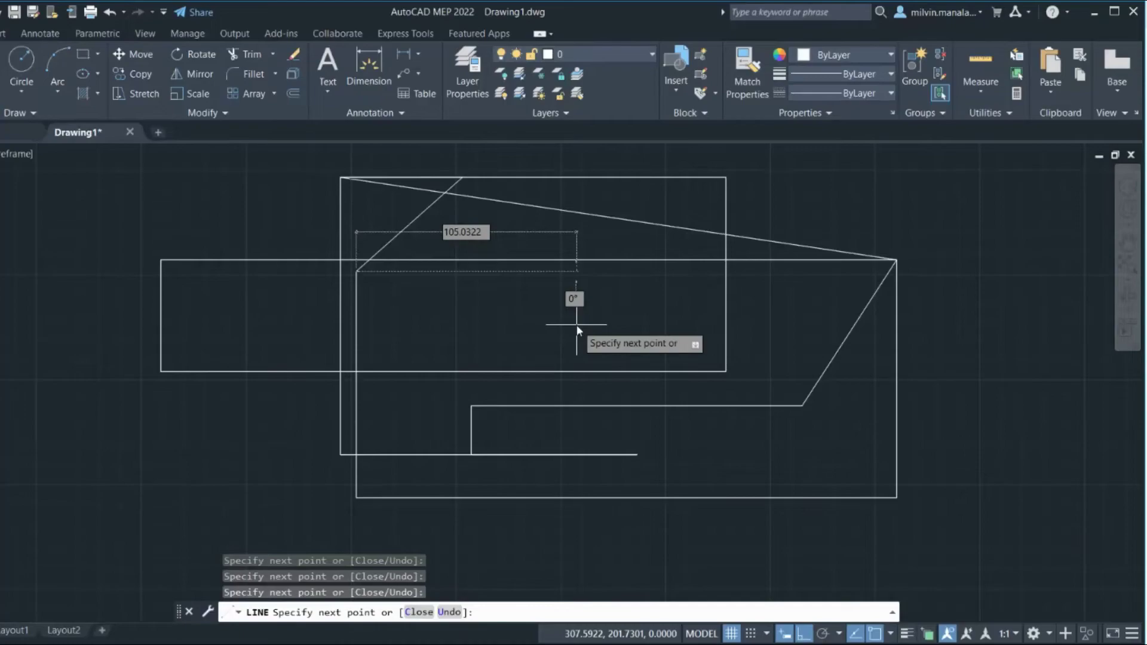
pyautogui.press('Escape')
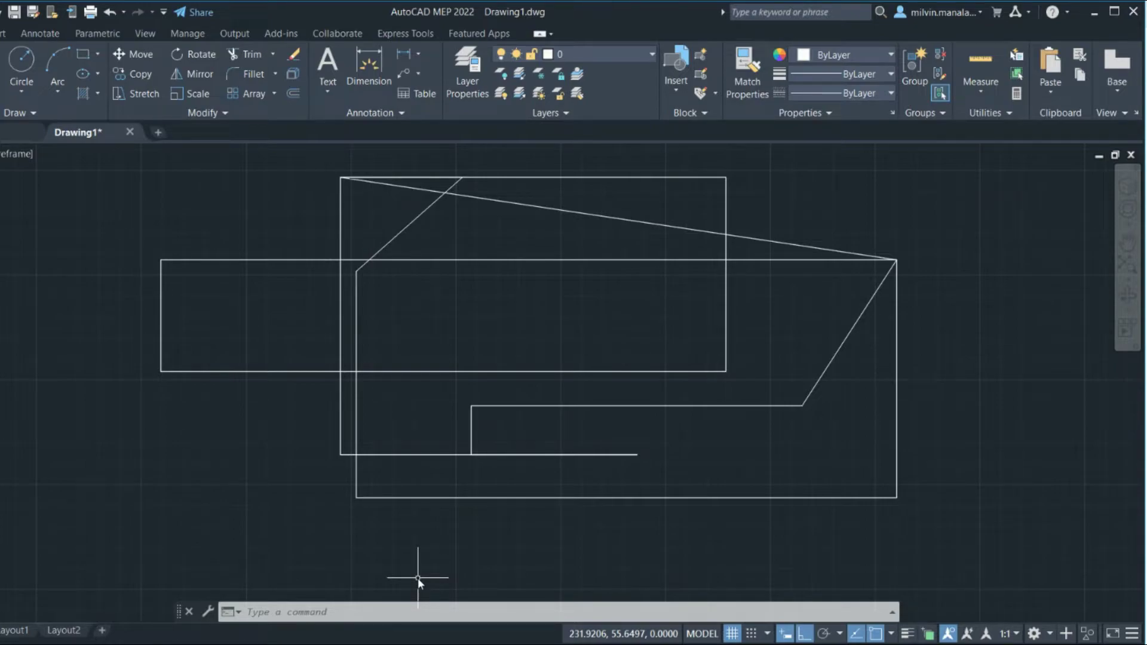
# Erase the first vertical line below the short diagonal segment.
pyautogui.write('e')
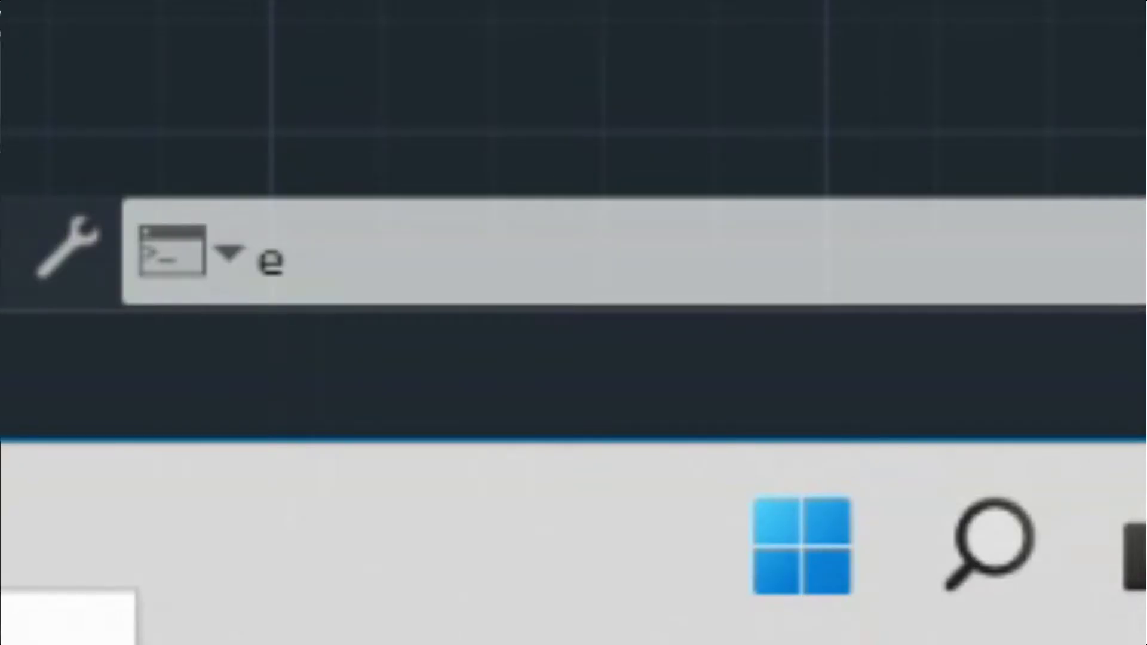
pyautogui.press('Return')
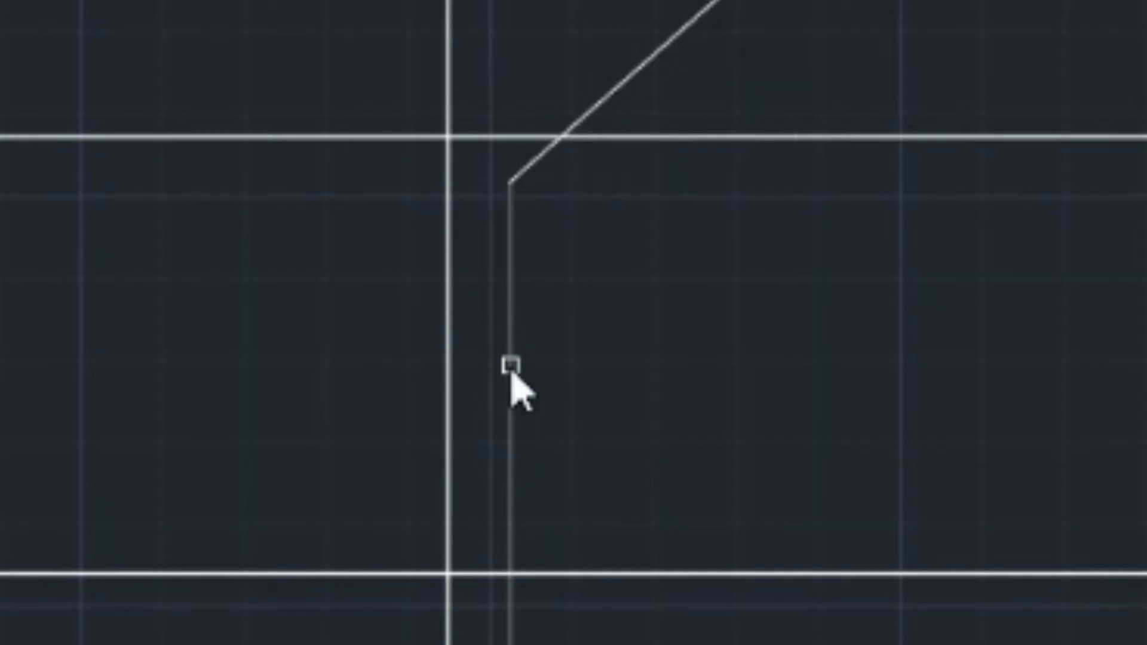
pyautogui.press('Return')
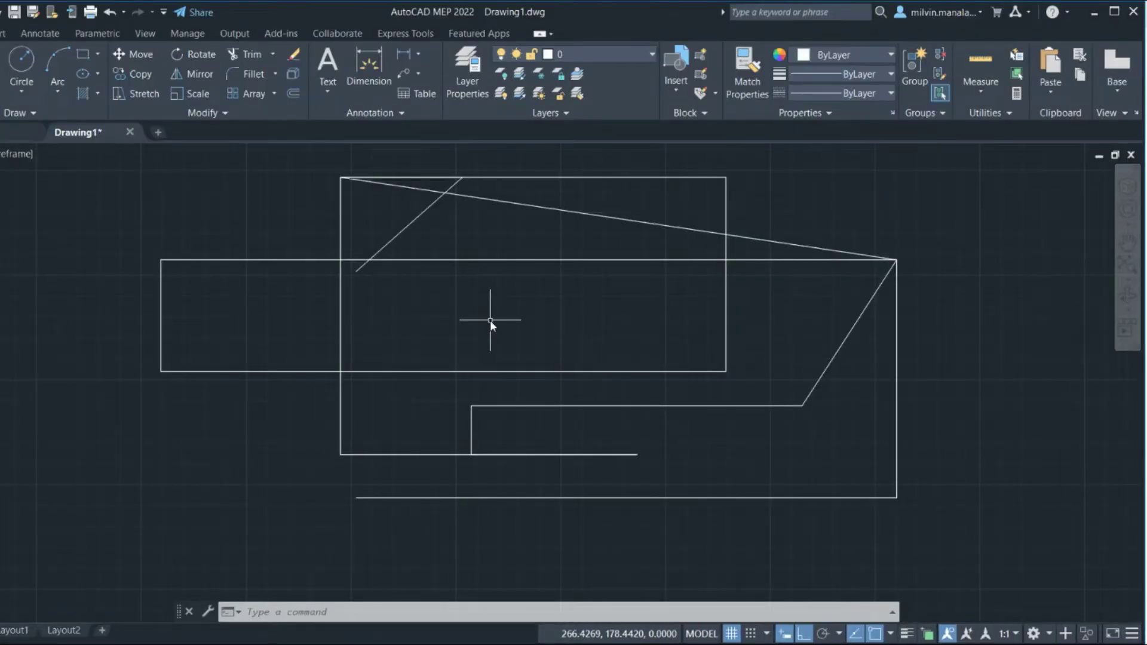
pyautogui.scroll(2, 490, 320)
pyautogui.scroll(-6, 490, 320)
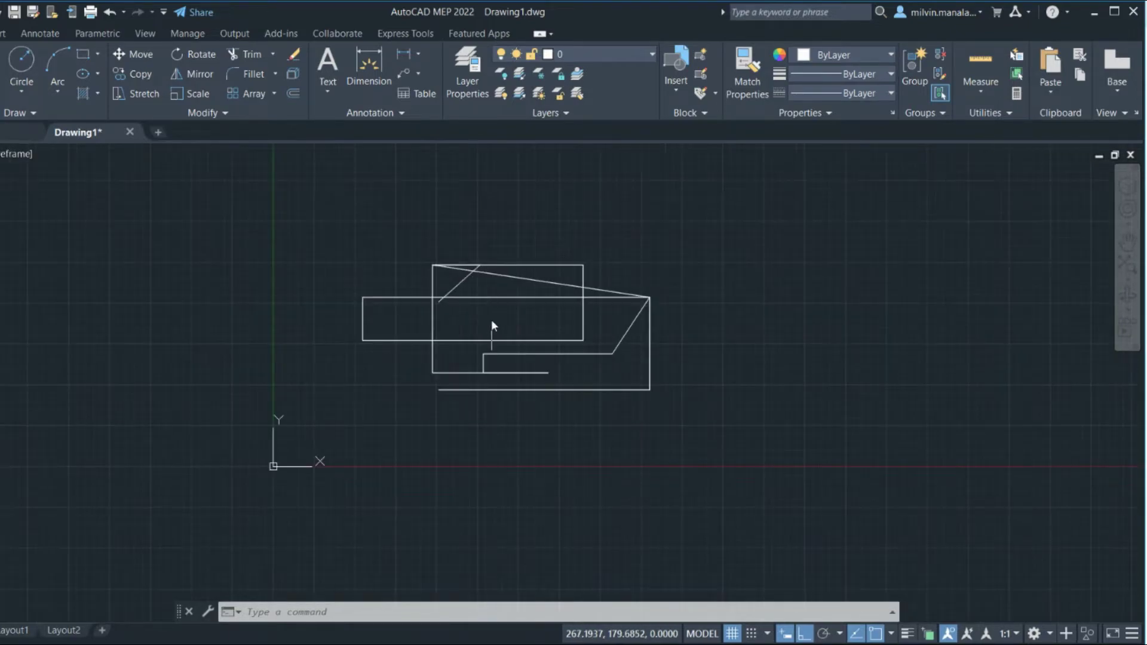
pyautogui.scroll(6, 491, 320)
pyautogui.scroll(-4, 491, 321)
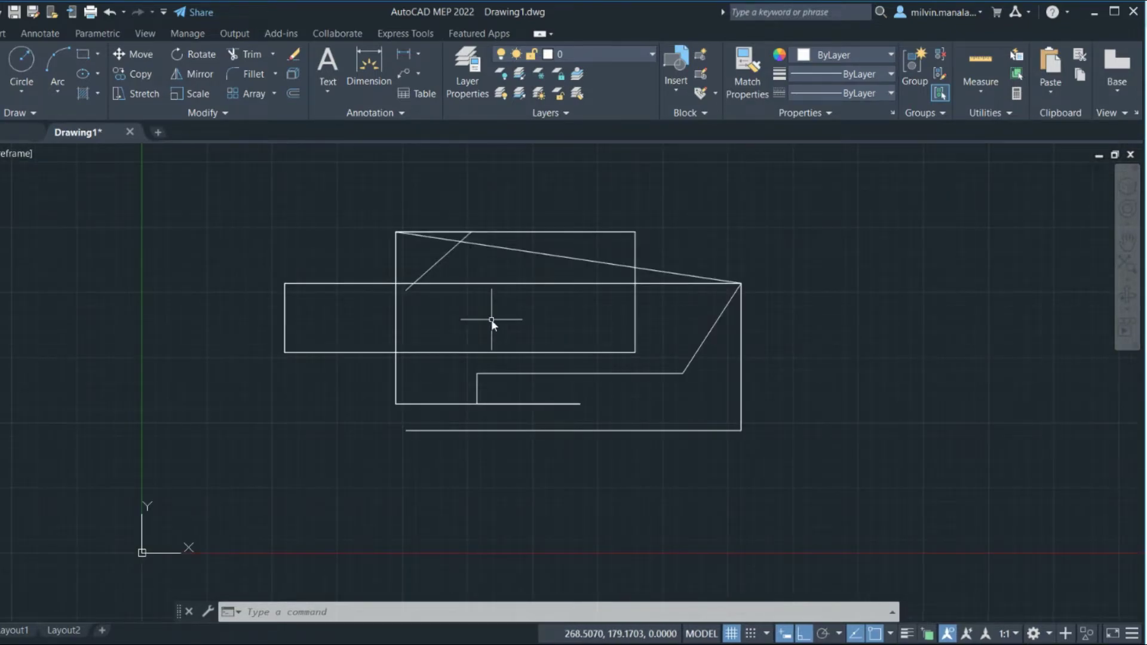
pyautogui.scroll(-2, 491, 320)
pyautogui.scroll(6, 478, 314)
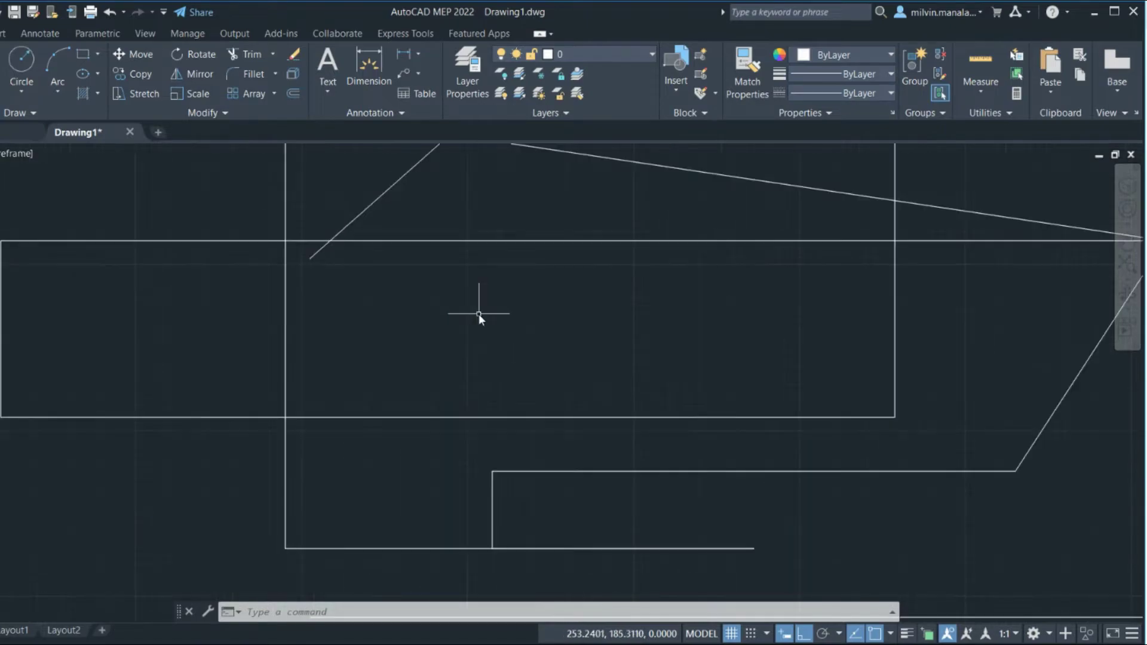
pyautogui.scroll(-6, 479, 313)
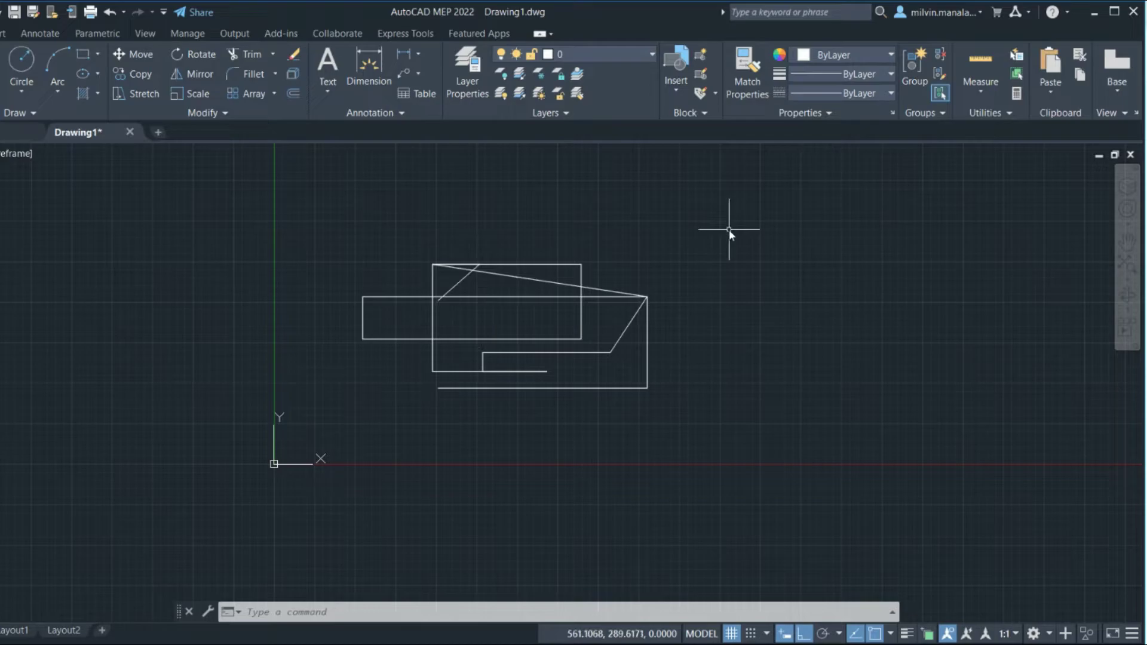
# Select all the remaining lines first and erase them.
pyautogui.click(702, 210)
pyautogui.moveTo(701, 209)
pyautogui.mouseDown()
pyautogui.moveTo(670, 454)
pyautogui.moveTo(634, 505)
pyautogui.moveTo(208, 386)
pyautogui.moveTo(165, 233)
pyautogui.moveTo(360, 200)
pyautogui.moveTo(449, 198)
pyautogui.mouseUp()
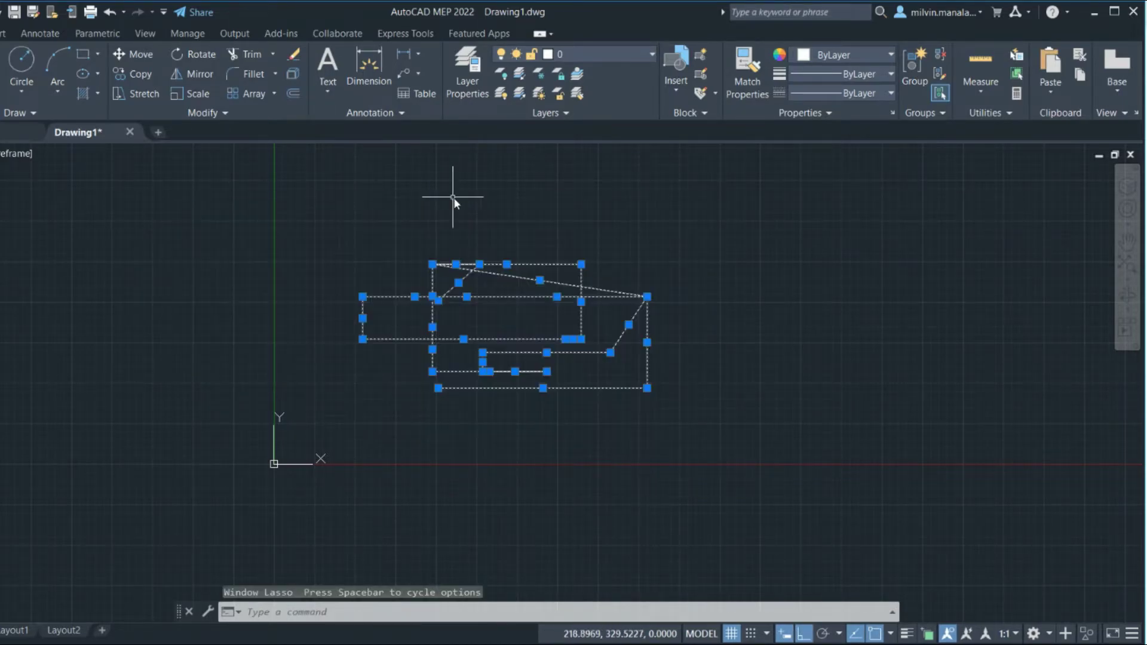
pyautogui.click(642, 245)
pyautogui.scroll(2, 567, 386)
pyautogui.scroll(-2, 568, 386)
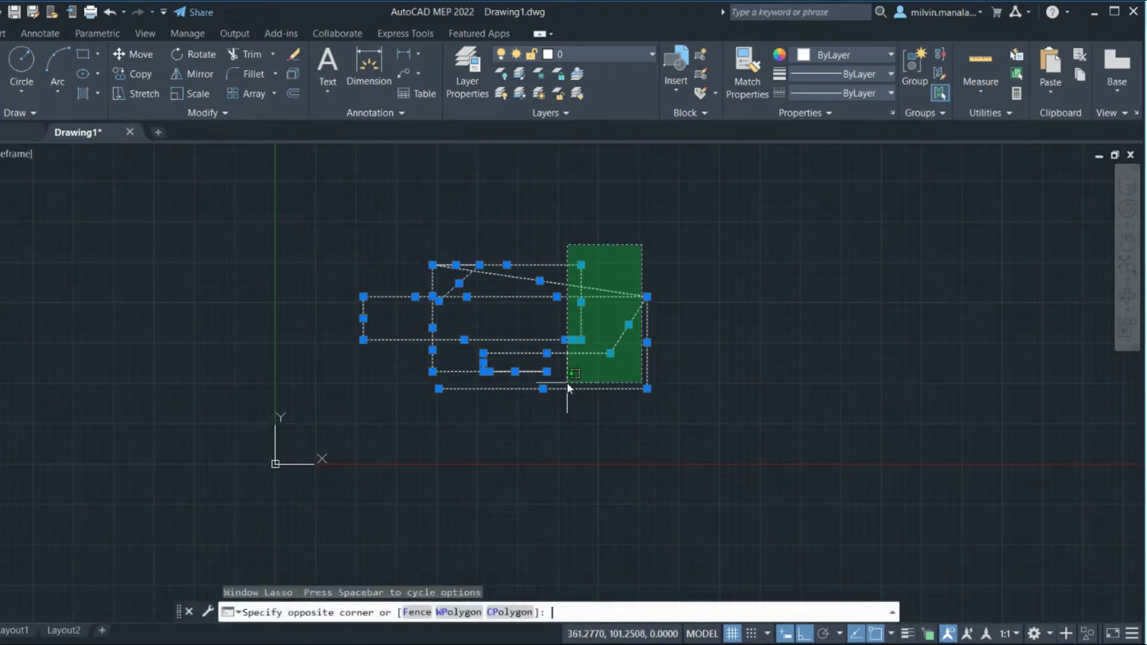
pyautogui.write('e')
pyautogui.press('Return')
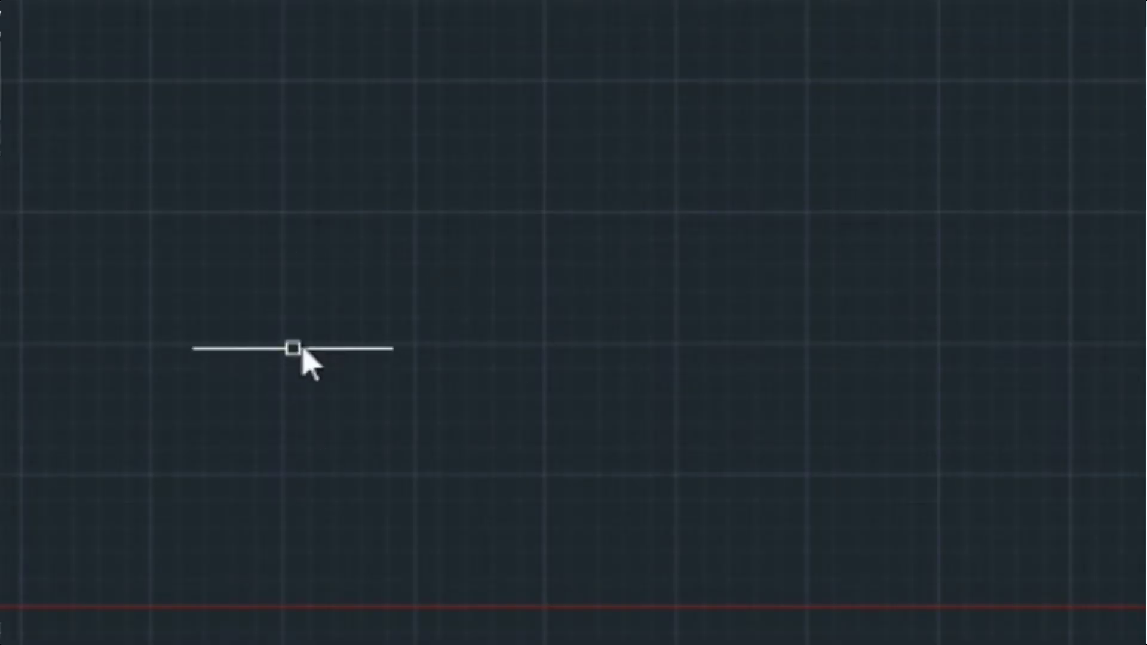
# Undo the last erase.
pyautogui.rightClick(373, 104)
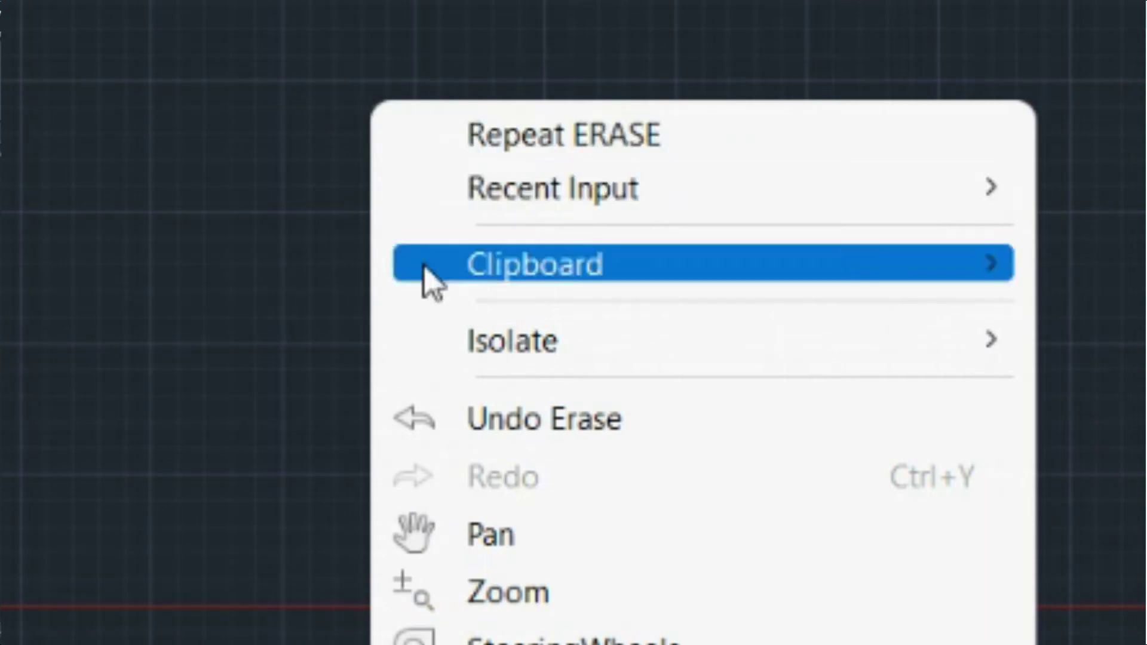
pyautogui.click(471, 424)
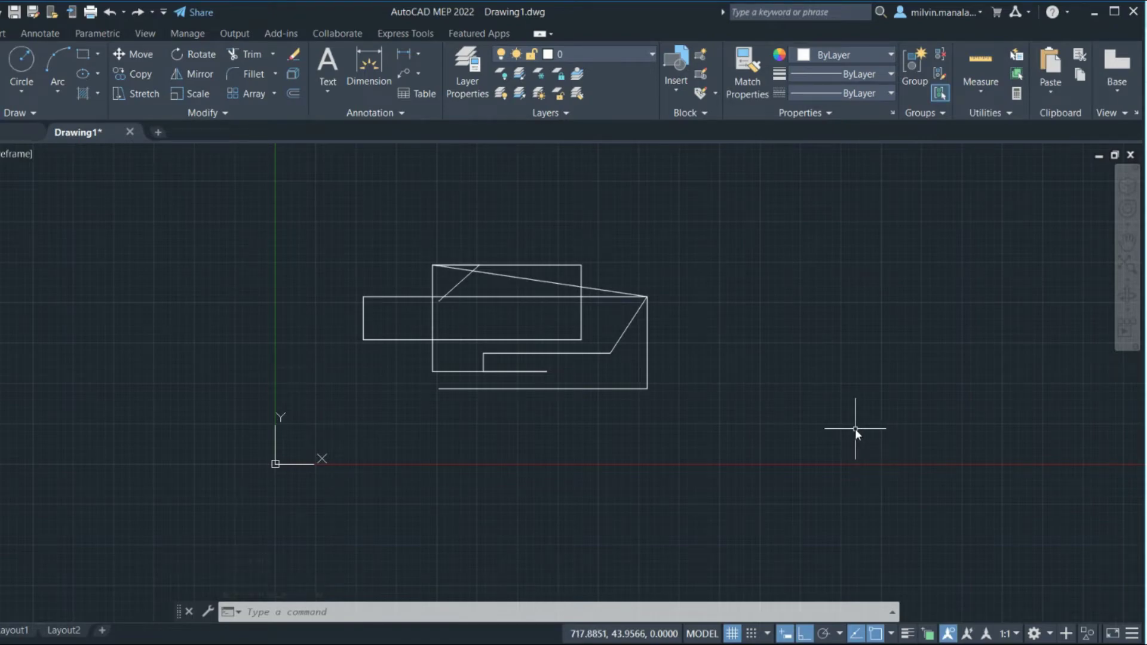
# Start the Erase command, select all the remaining lines with a lasso around the drawing, and erase them.
pyautogui.write('e')
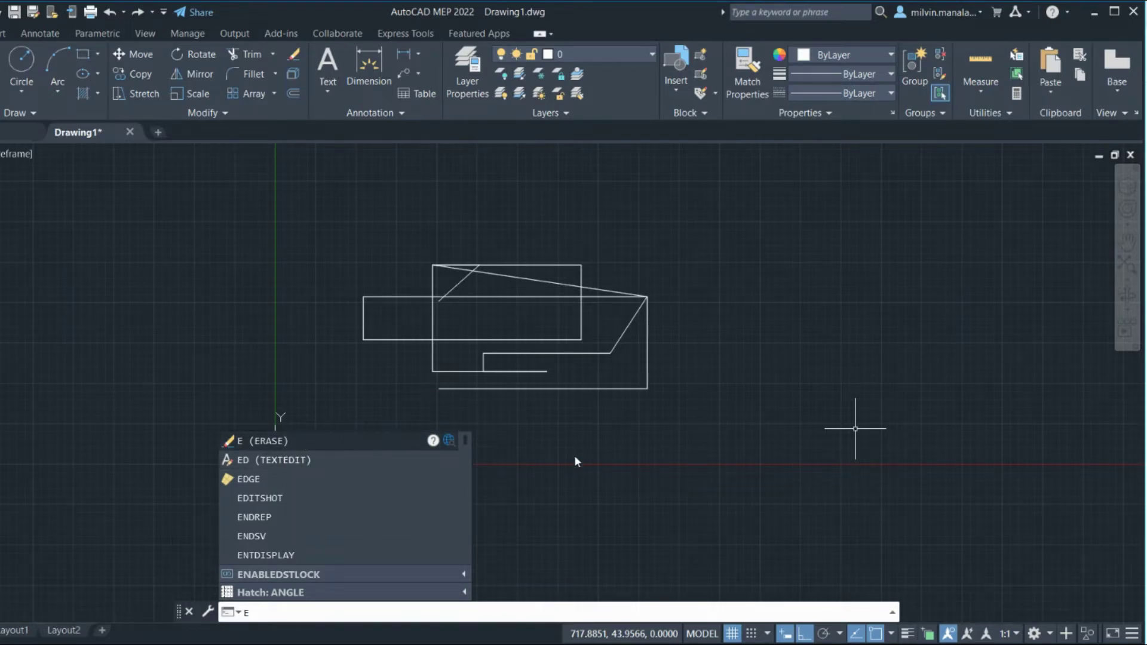
pyautogui.press('Return')
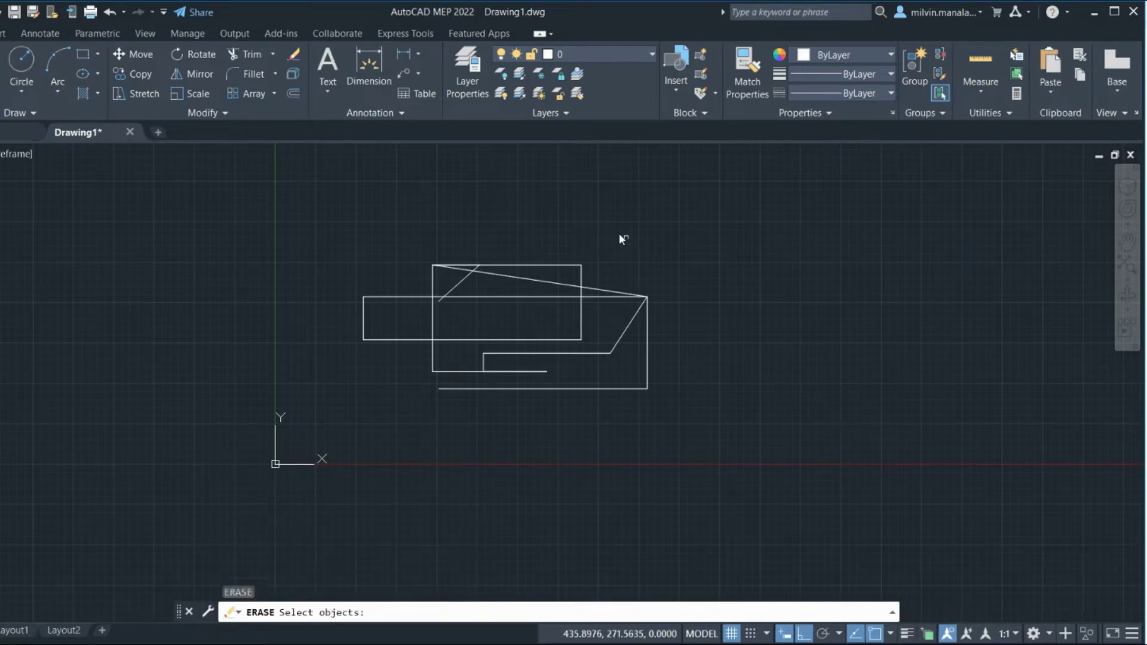
pyautogui.click(686, 207)
pyautogui.moveTo(686, 208)
pyautogui.mouseDown()
pyautogui.moveTo(664, 401)
pyautogui.moveTo(628, 435)
pyautogui.moveTo(513, 439)
pyautogui.moveTo(355, 410)
pyautogui.moveTo(318, 343)
pyautogui.moveTo(310, 257)
pyautogui.moveTo(329, 197)
pyautogui.moveTo(344, 186)
pyautogui.moveTo(469, 213)
pyautogui.mouseUp()
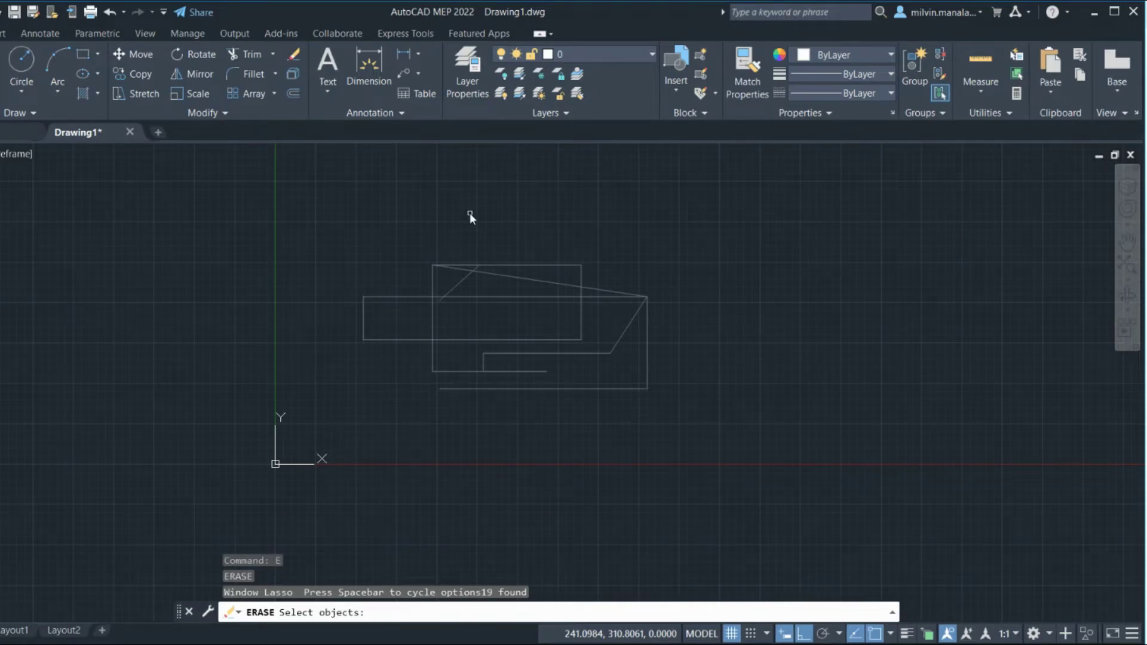
pyautogui.press('Return')
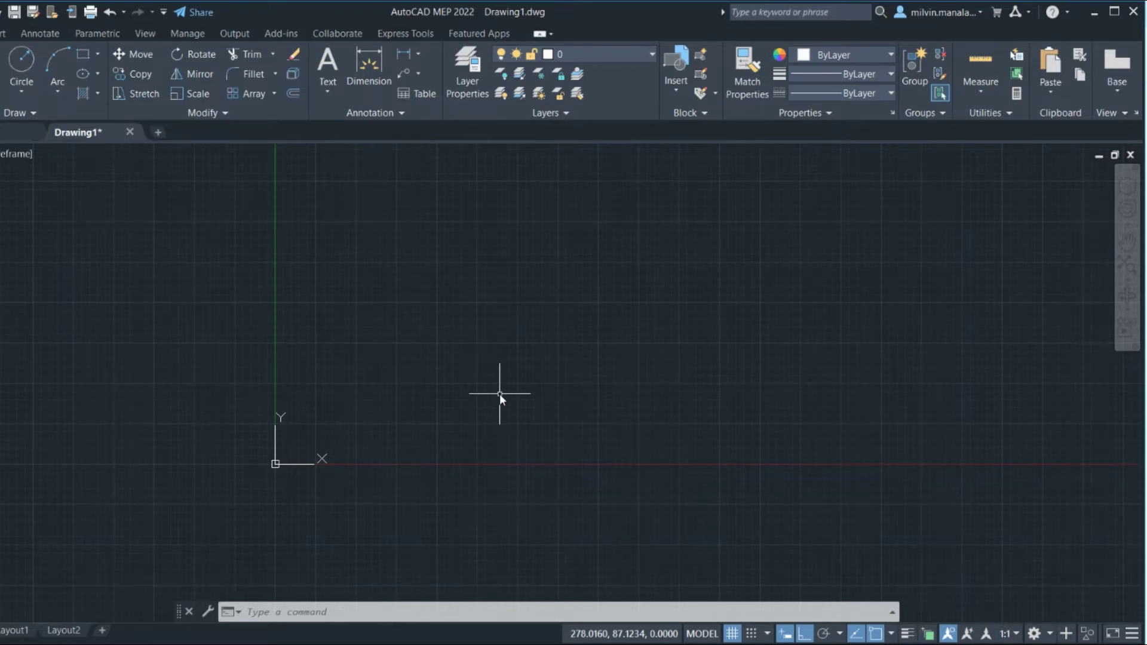
# Start a line above and to the right of the origin and draw its first segment 8 units straight down.
pyautogui.write('1')
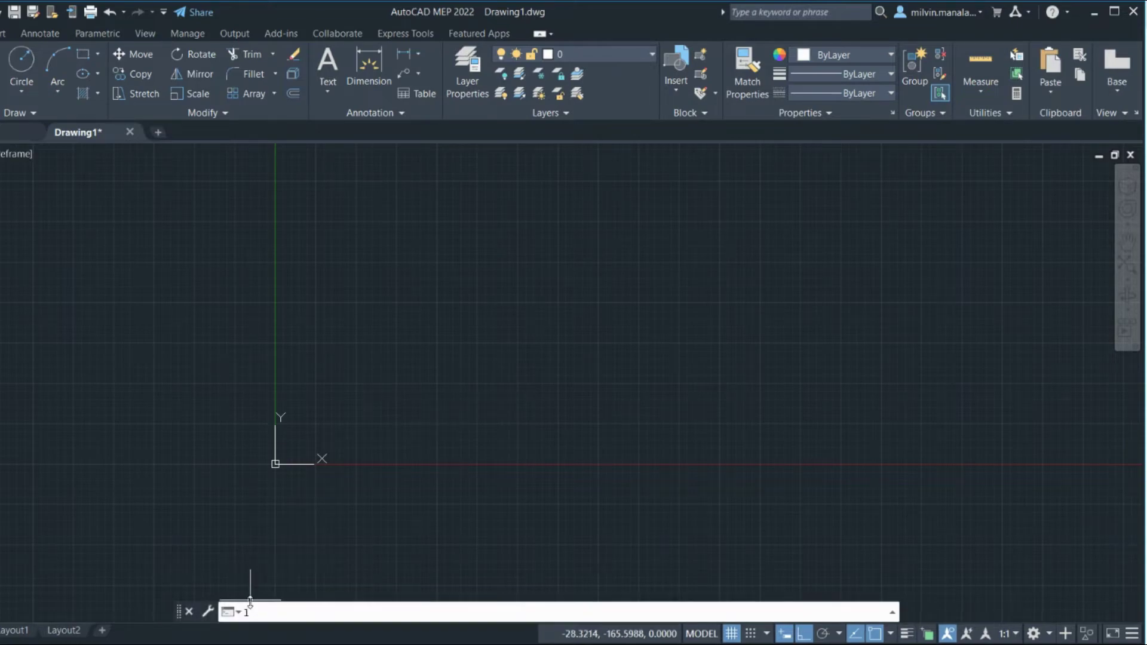
pyautogui.press('Return')
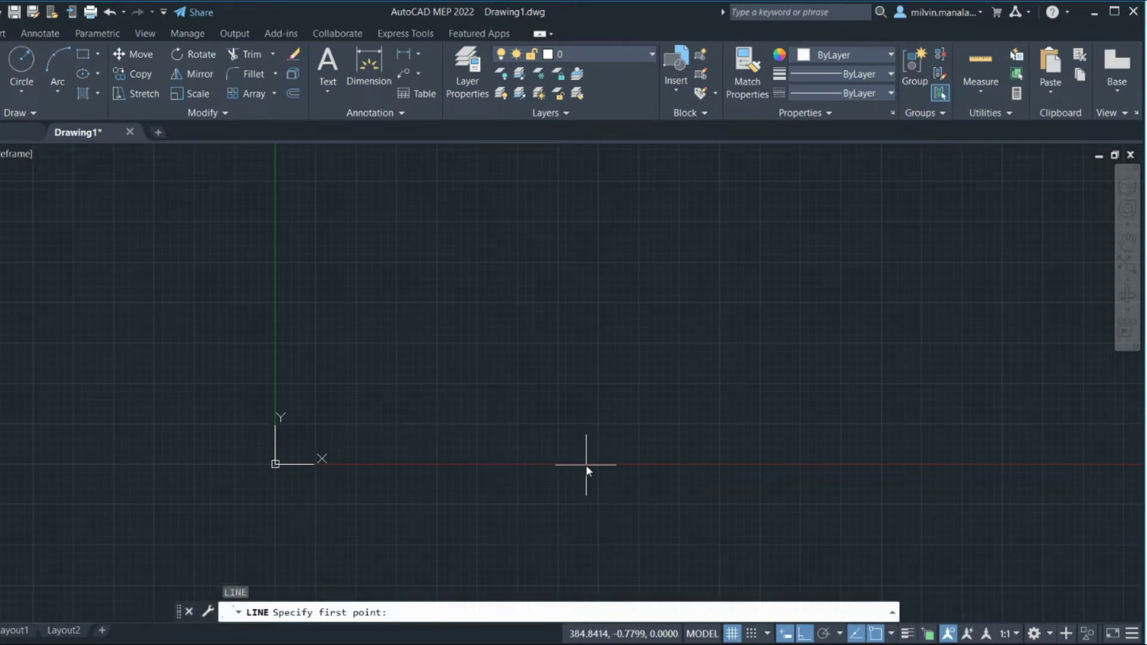
pyautogui.click(477, 260)
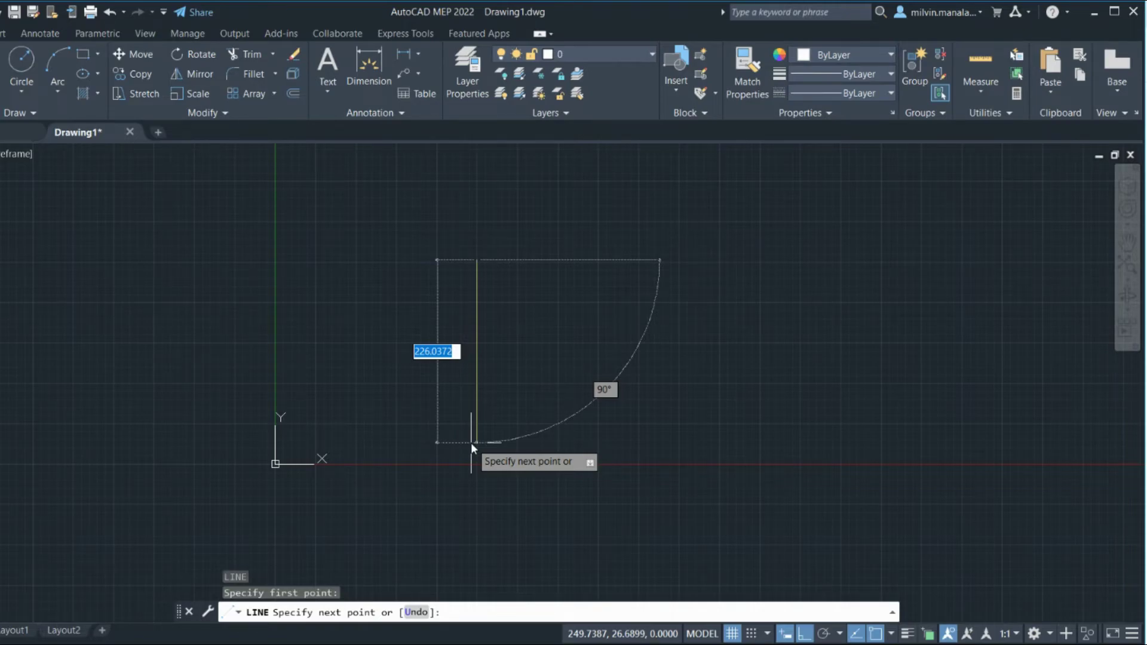
pyautogui.press('BackSpace')
pyautogui.write('8')
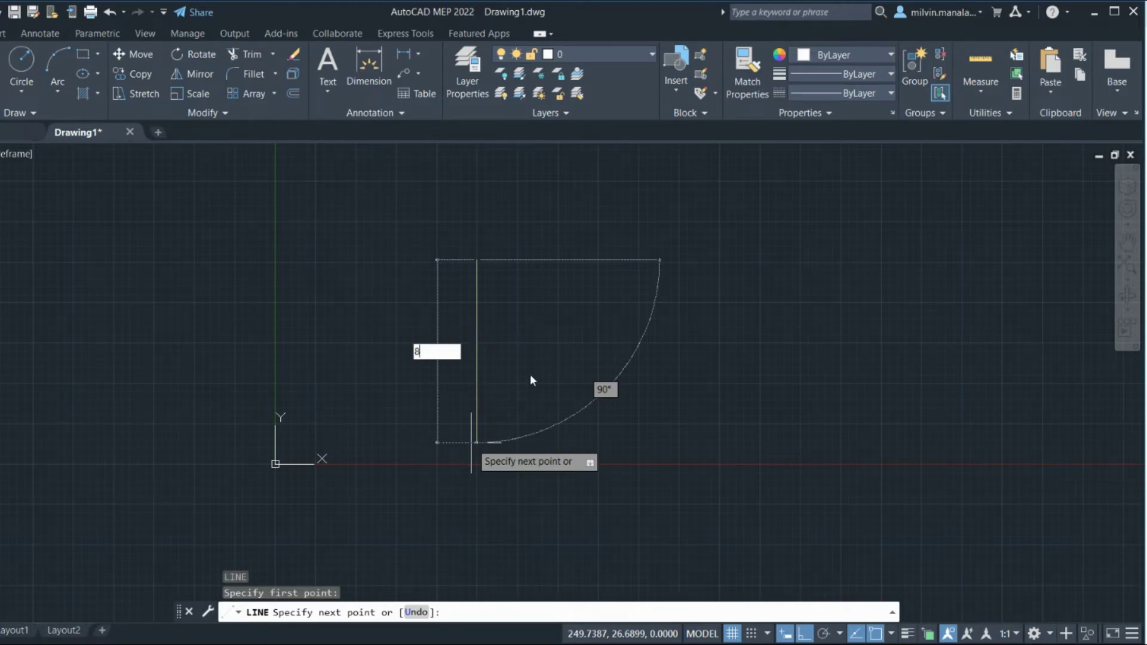
pyautogui.press('Return')
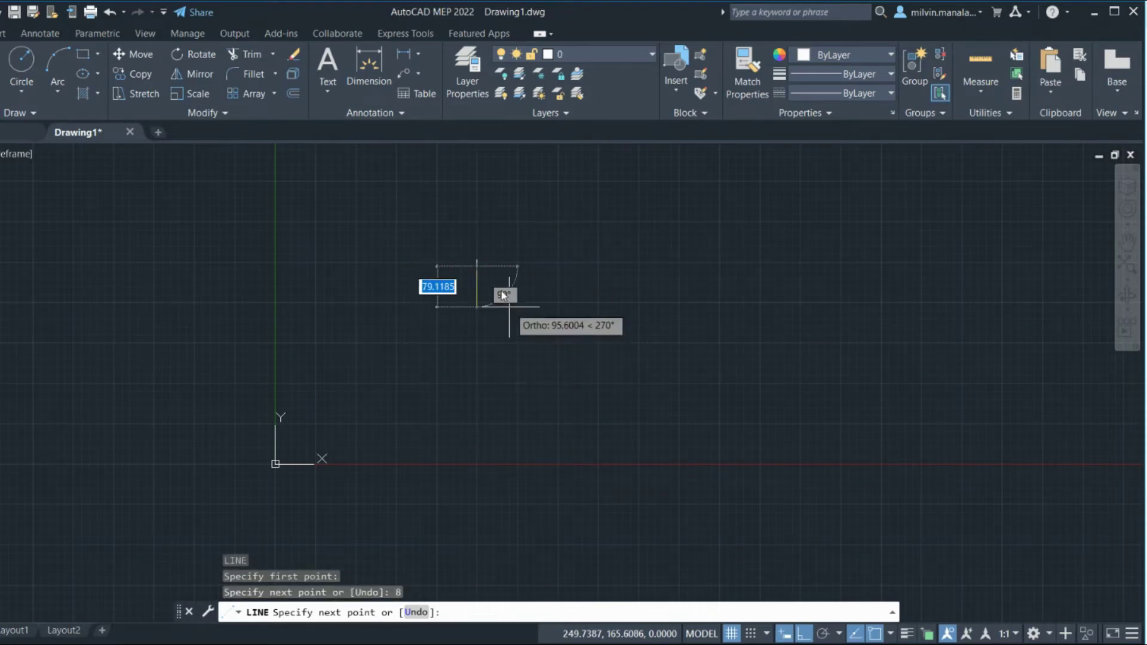
# Continue the line with a horizontal segment 8 units to the right from the vertical segment's lower end.
pyautogui.scroll(5, 497, 277)
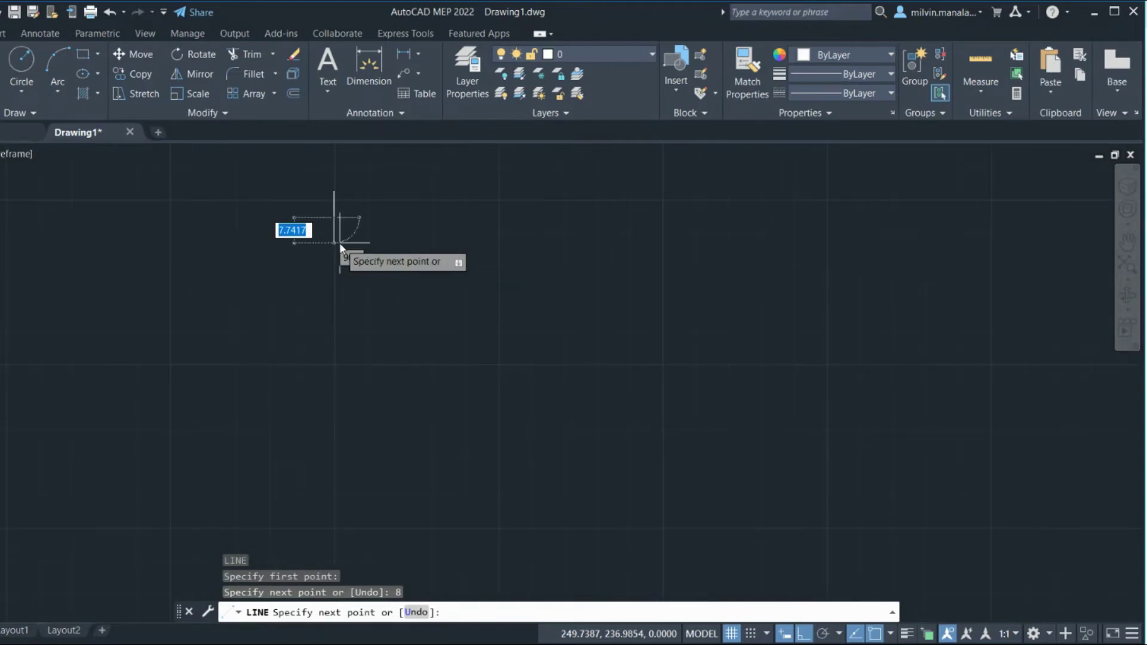
pyautogui.scroll(2, 390, 199)
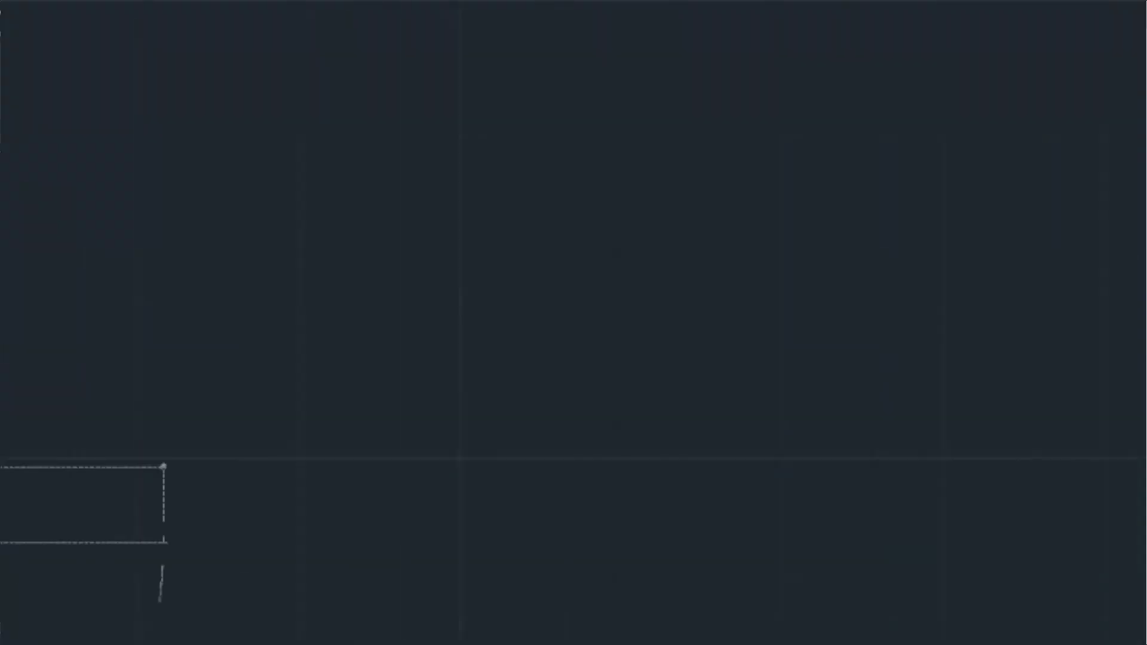
pyautogui.moveTo(174, 620); pyautogui.dragTo(1120, 644, button='middle')
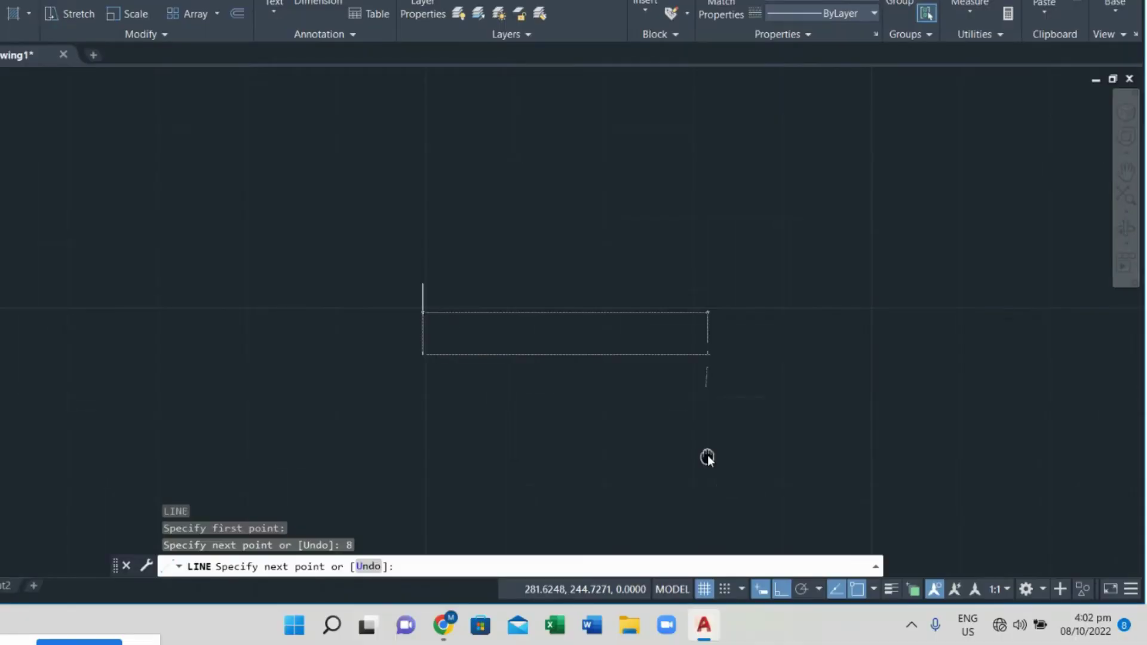
pyautogui.scroll(5, 438, 282)
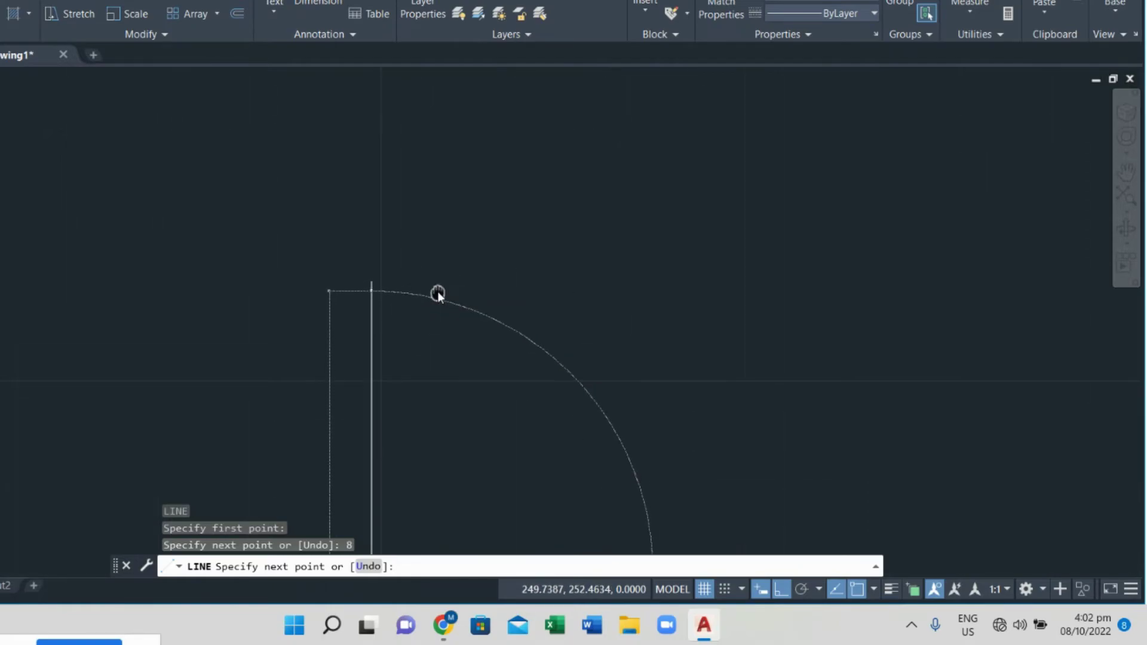
pyautogui.moveTo(431, 326); pyautogui.dragTo(431, 108, button='middle')
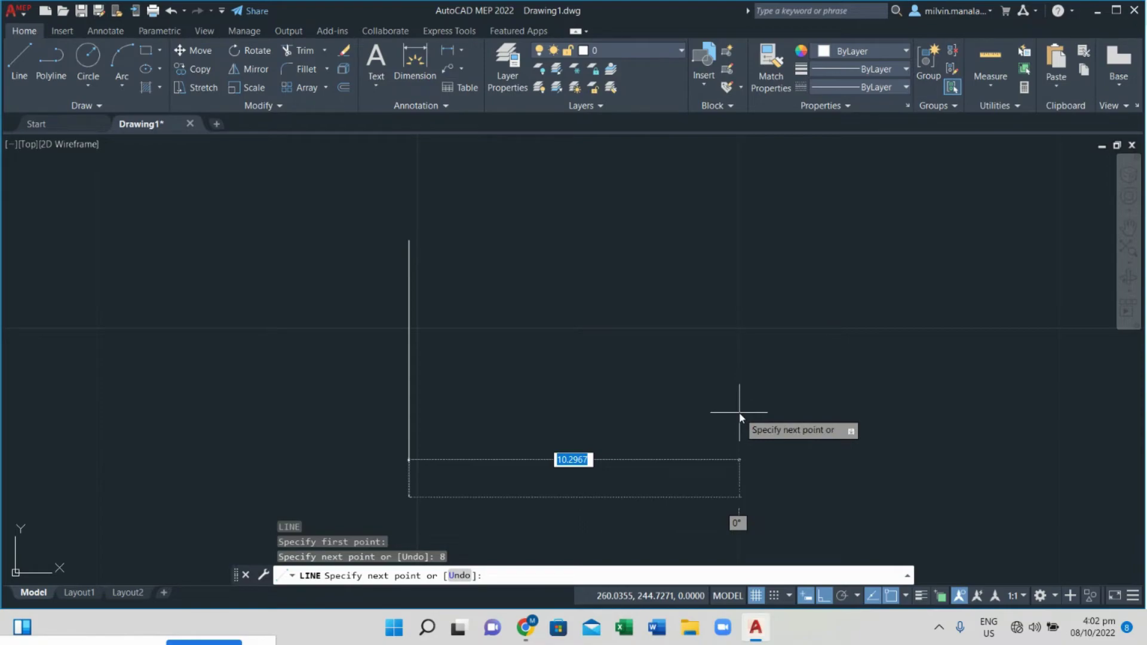
pyautogui.write('8')
pyautogui.press('Return')
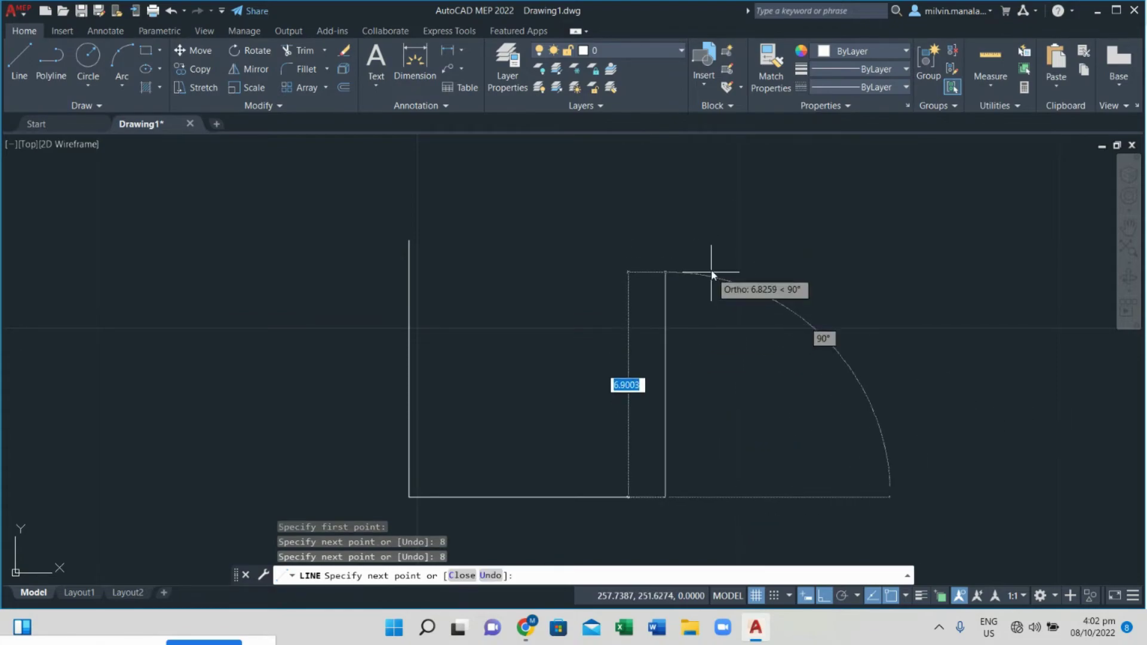
# Complete the square with segments 8 units up and 8 units left to the start point, and end the Line command.
pyautogui.write('8')
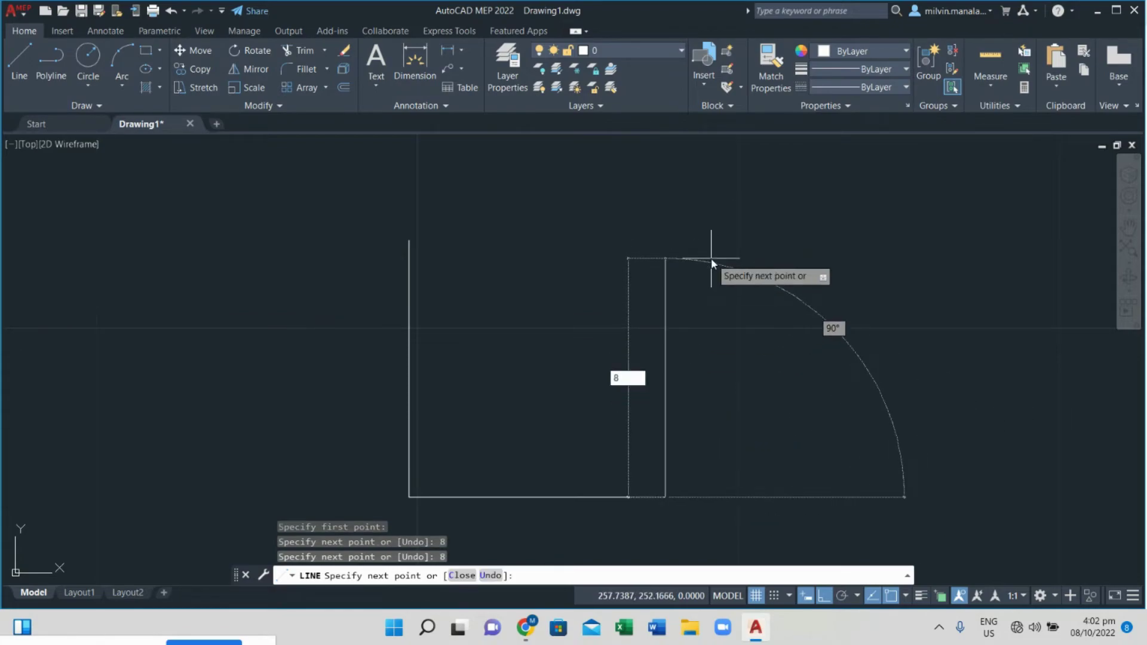
pyautogui.press('Return')
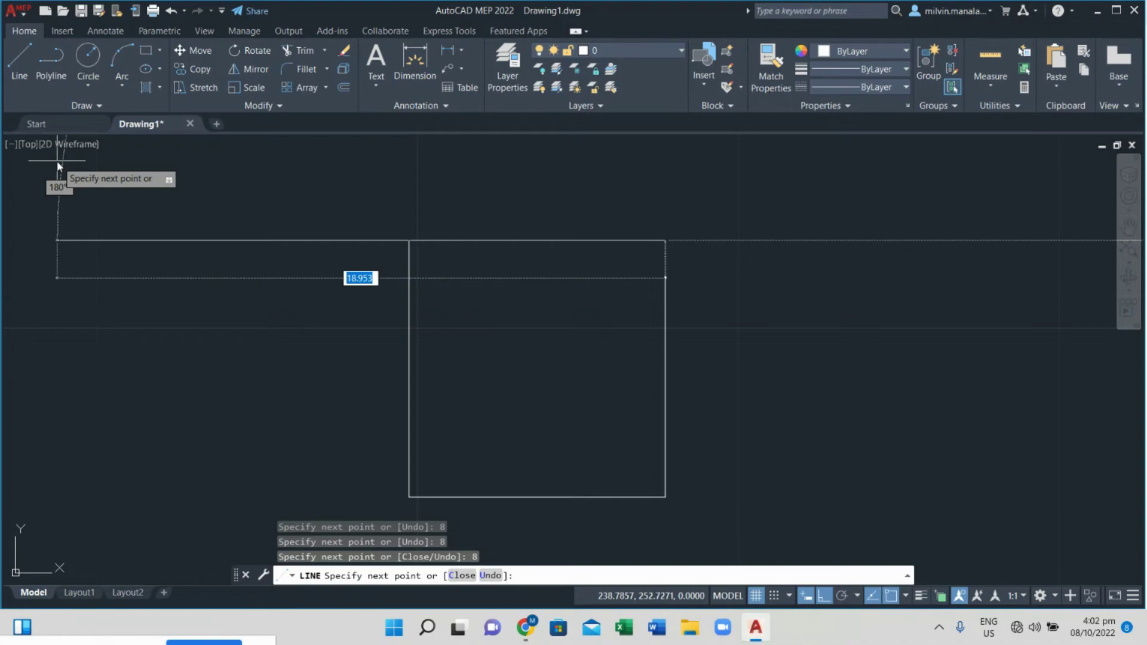
pyautogui.write('8')
pyautogui.press('Return')
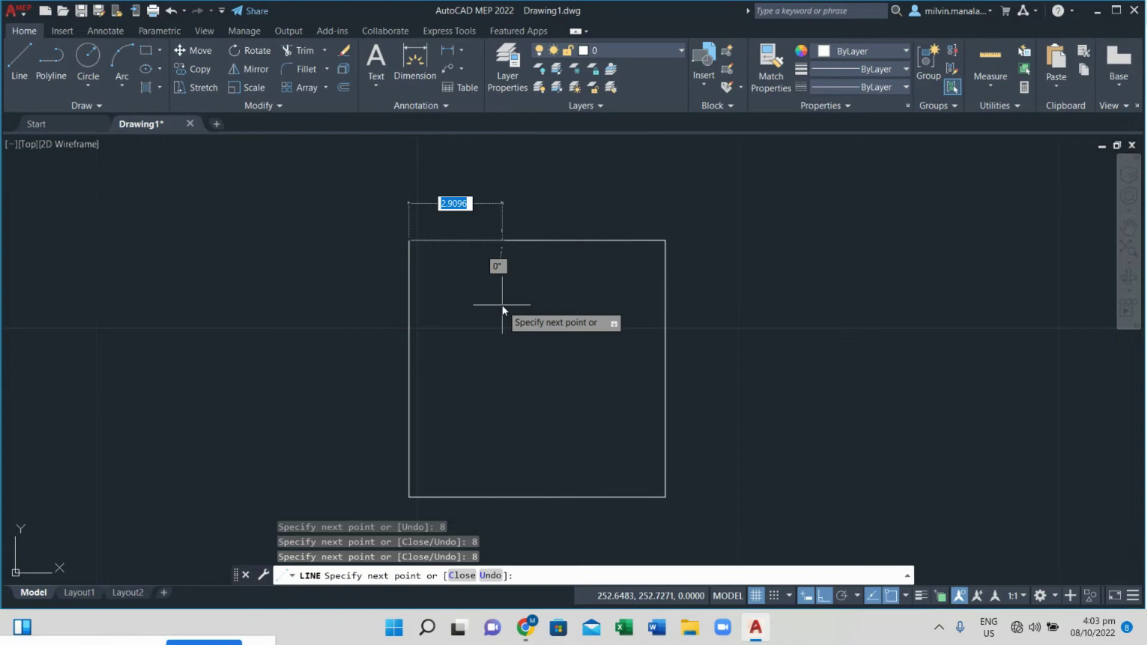
pyautogui.rightClick(786, 257)
pyautogui.press('Escape')
pyautogui.rightClick(744, 297)
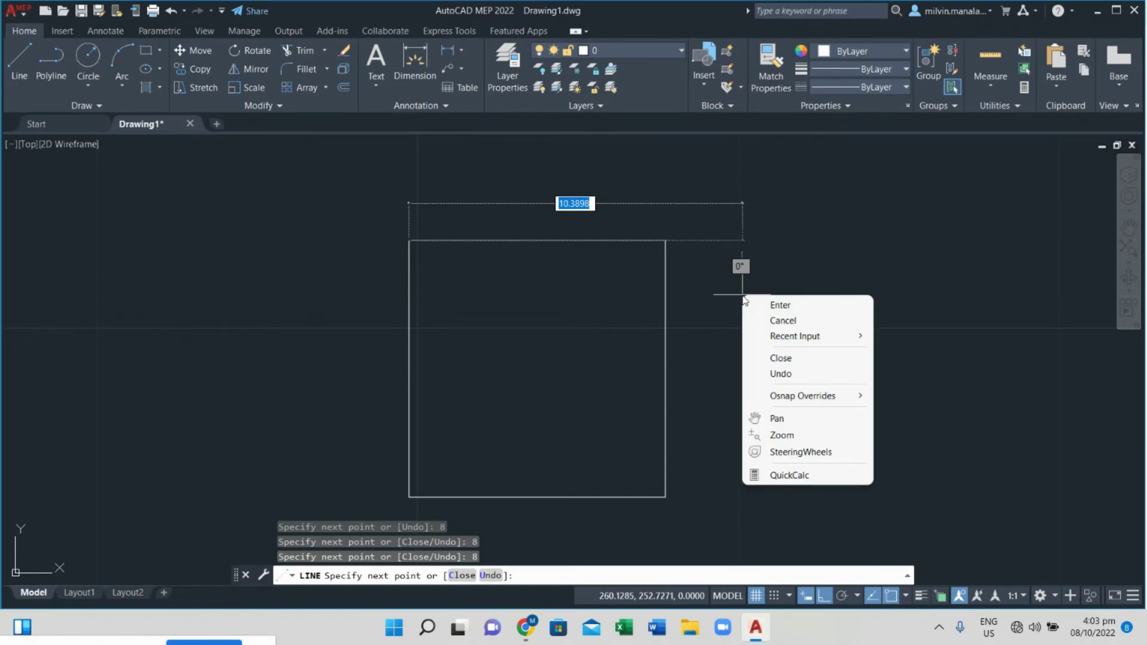
pyautogui.click(788, 309)
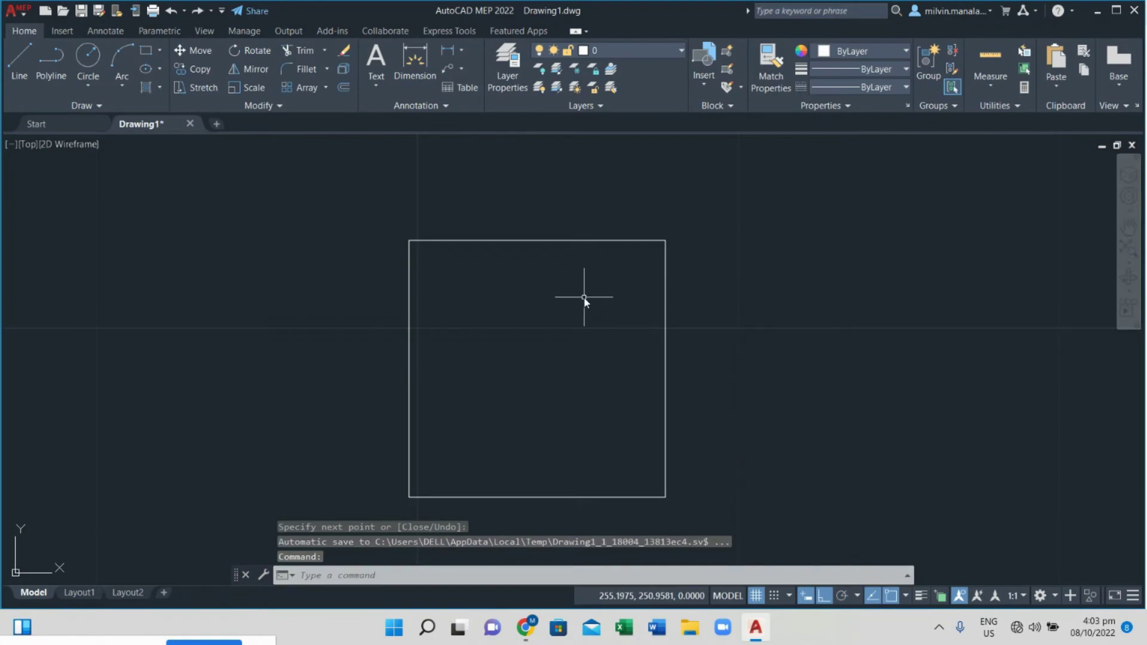
pyautogui.scroll(-1, 584, 301)
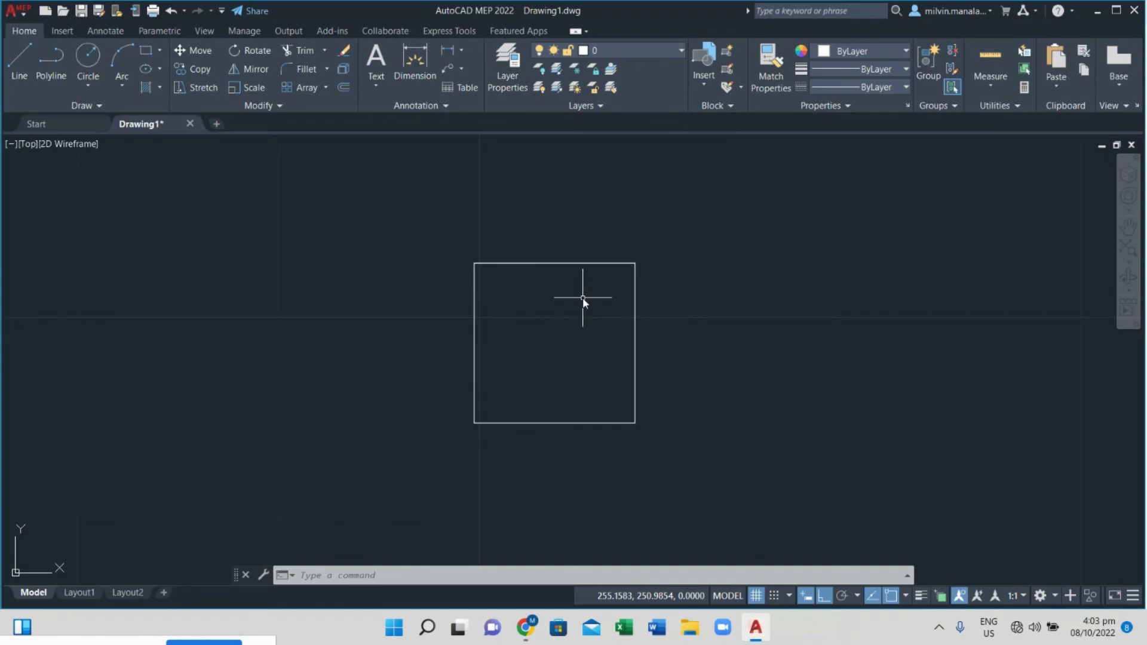
pyautogui.scroll(-1, 587, 297)
pyautogui.scroll(-1, 587, 297)
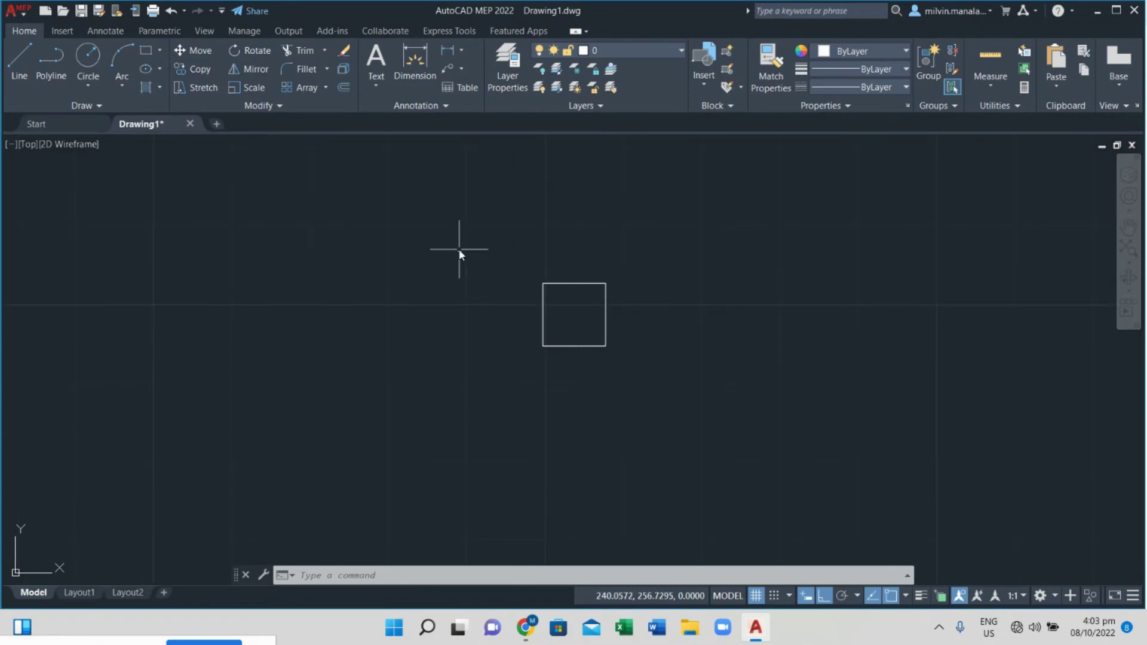